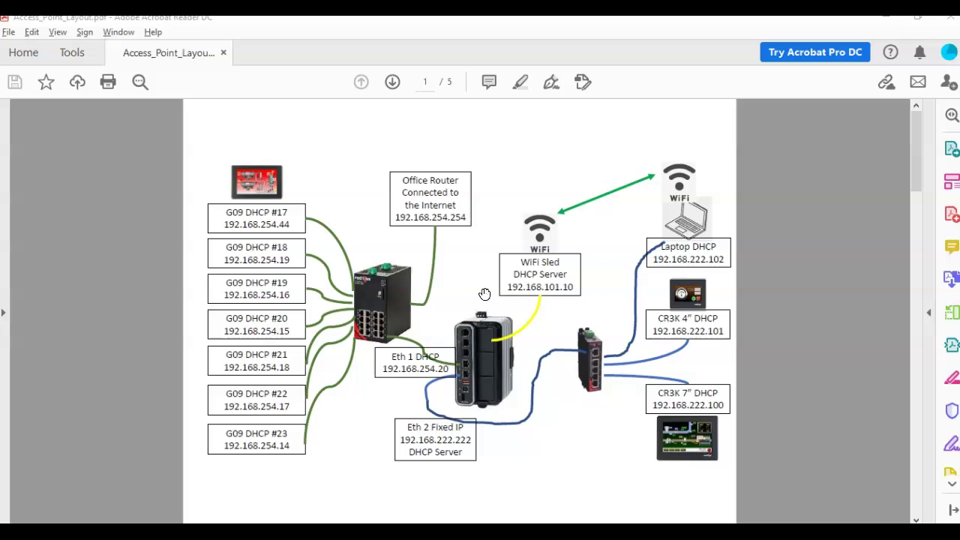
- Review the Eth 1 connection on the Access_Point_Layout diagram, then switch to the Crimson DA70 database
mouse_move(593, 455)
click(595, 458)
drag(315, 415, 462, 364)
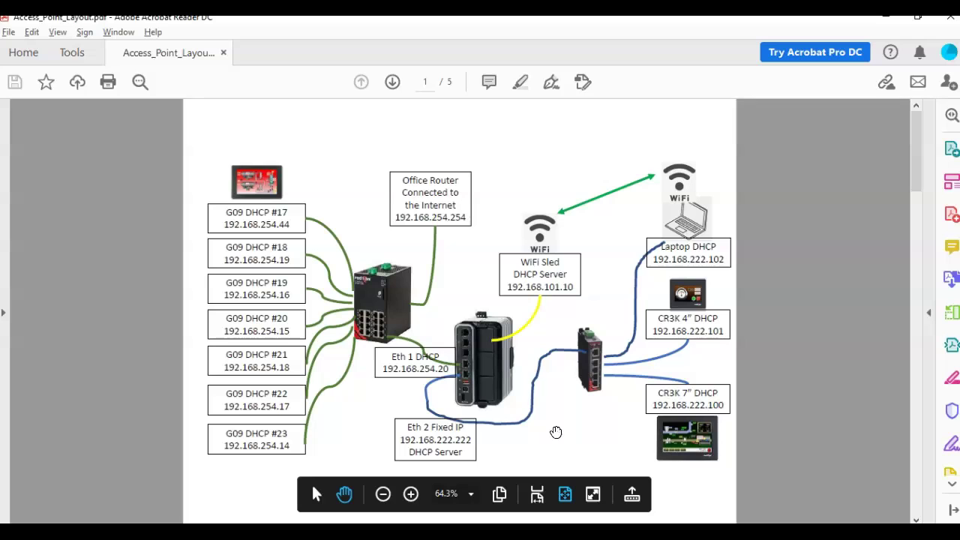
key(alt+Tab)
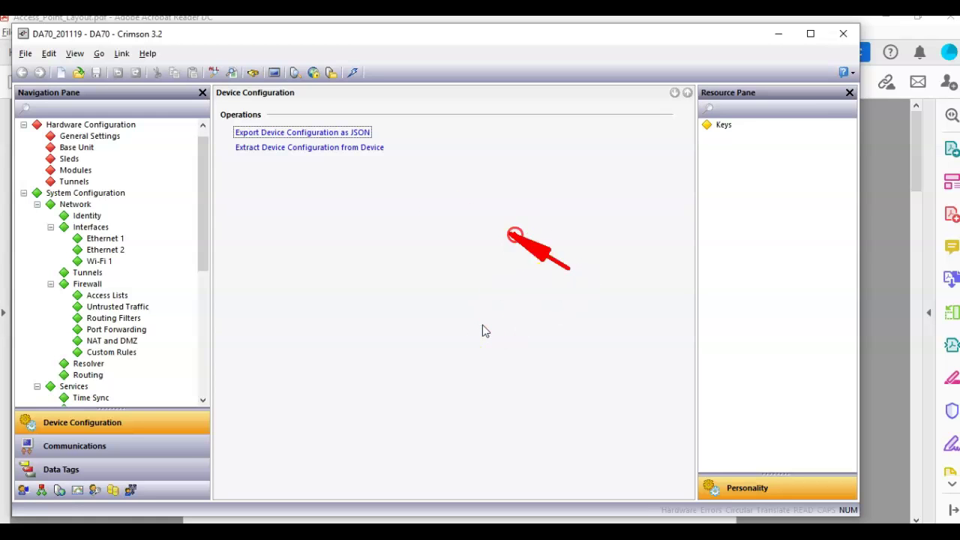
- Review Ethernet 1's Settings, DHCP Server, Dynamic DNS, Additional IPs, Routing and MAC Filter pages
click(129, 249)
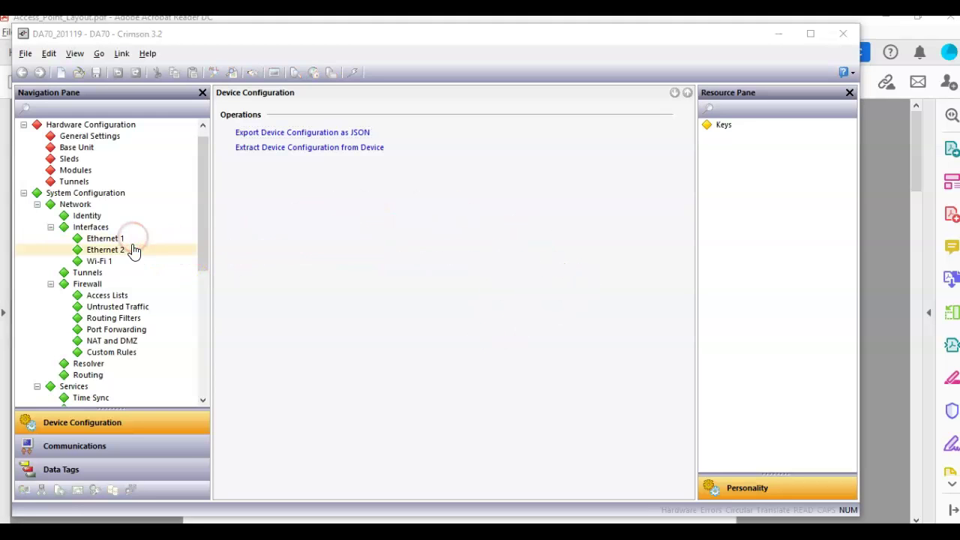
click(133, 238)
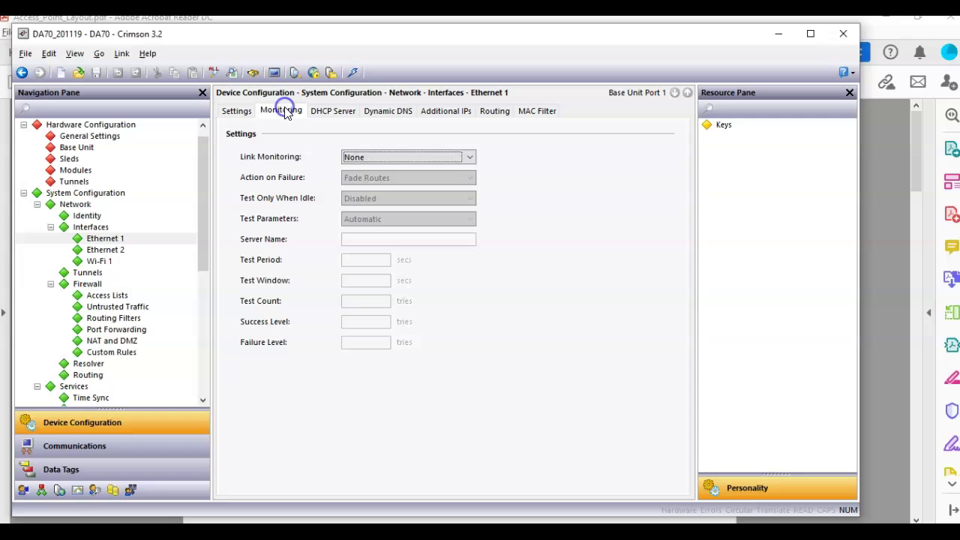
click(336, 114)
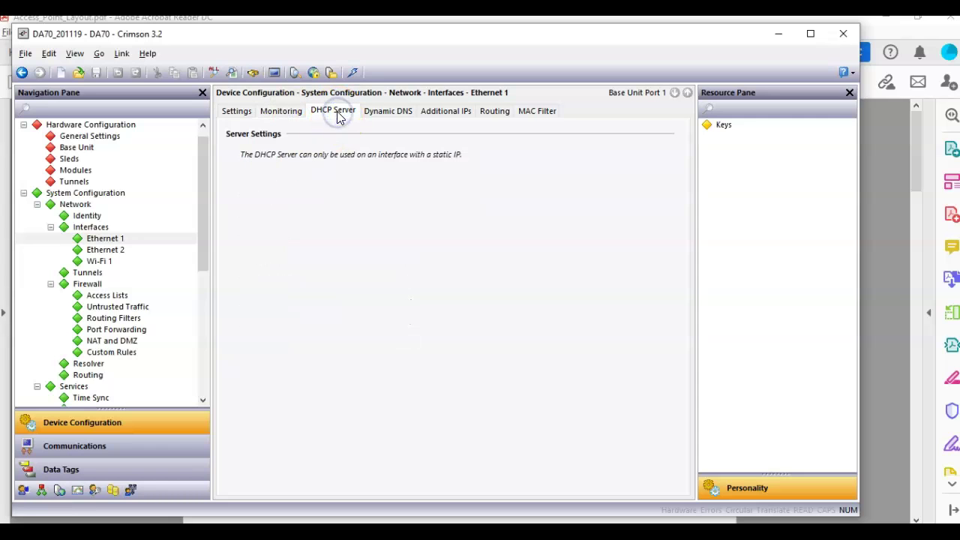
click(238, 110)
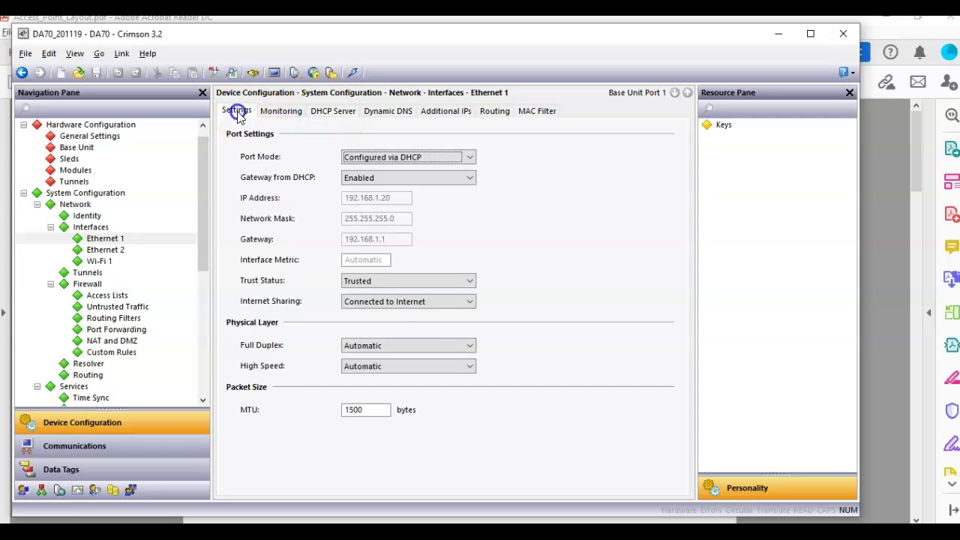
click(333, 111)
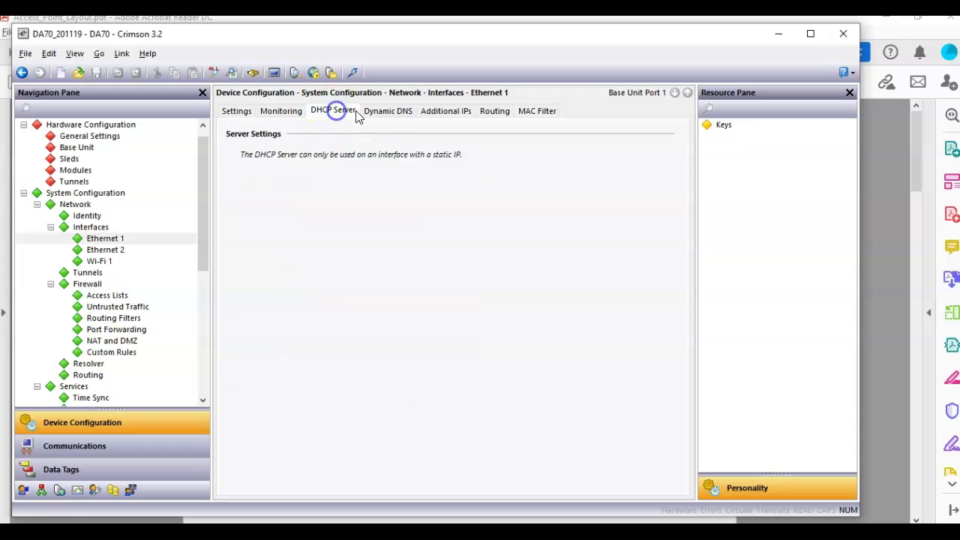
click(387, 111)
click(431, 112)
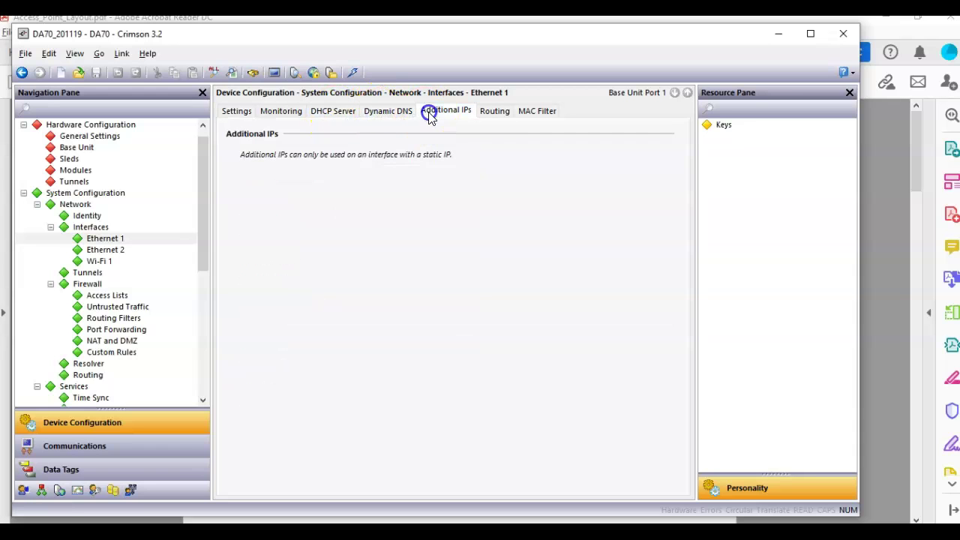
click(492, 114)
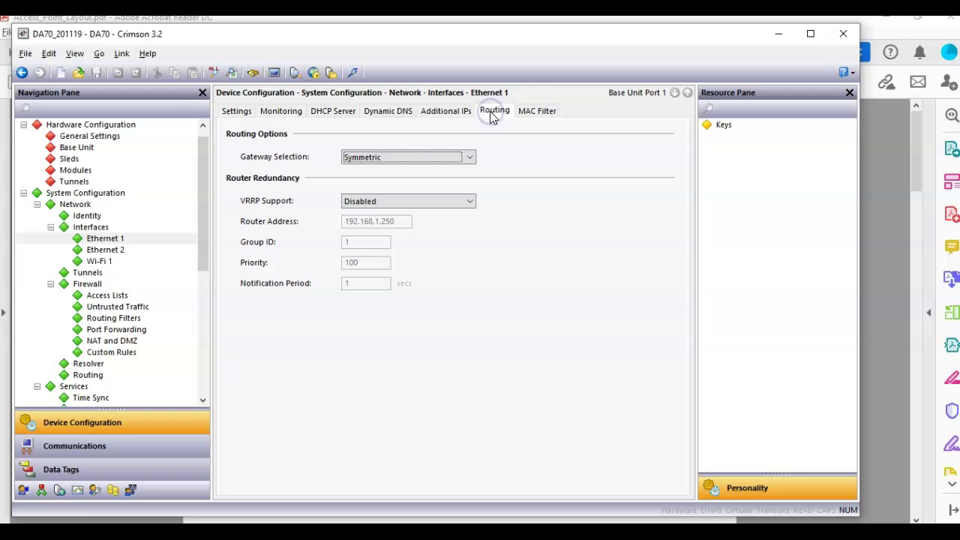
click(534, 113)
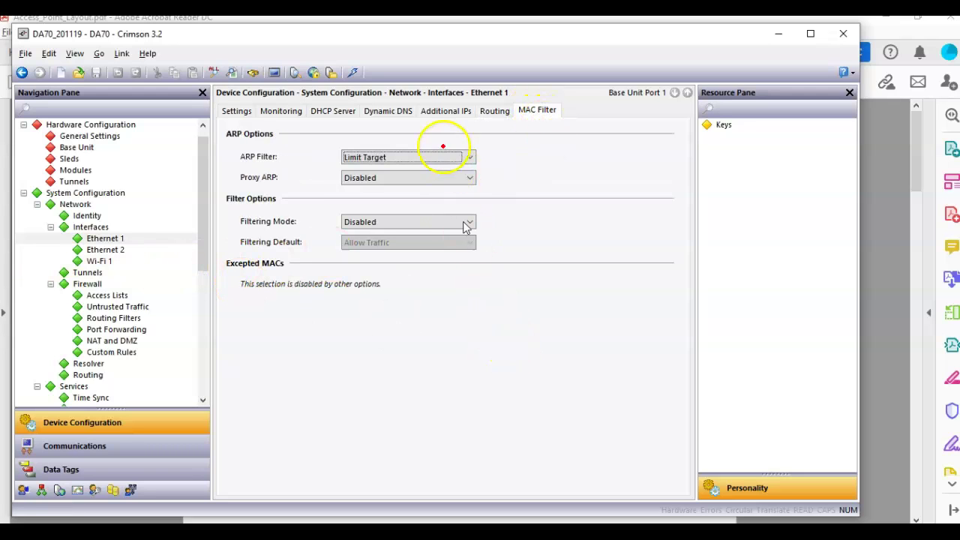
mouse_move(444, 146)
mouse_down()
mouse_move(103, 258)
mouse_move(102, 214)
mouse_move(146, 271)
mouse_up()
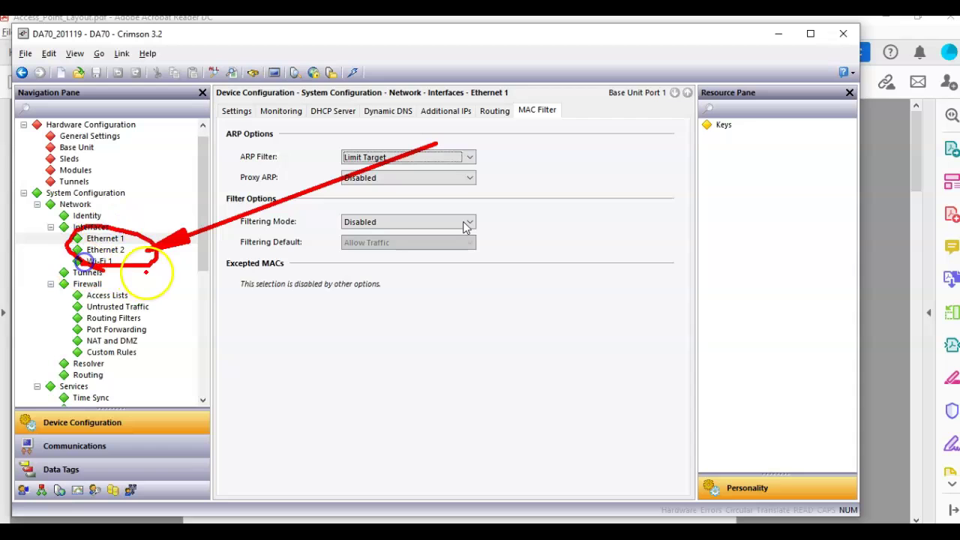
- Check Ethernet 2's settings: Manual Configuration port mode, Trusted status, internet sharing disabled
key(Escape)
click(142, 250)
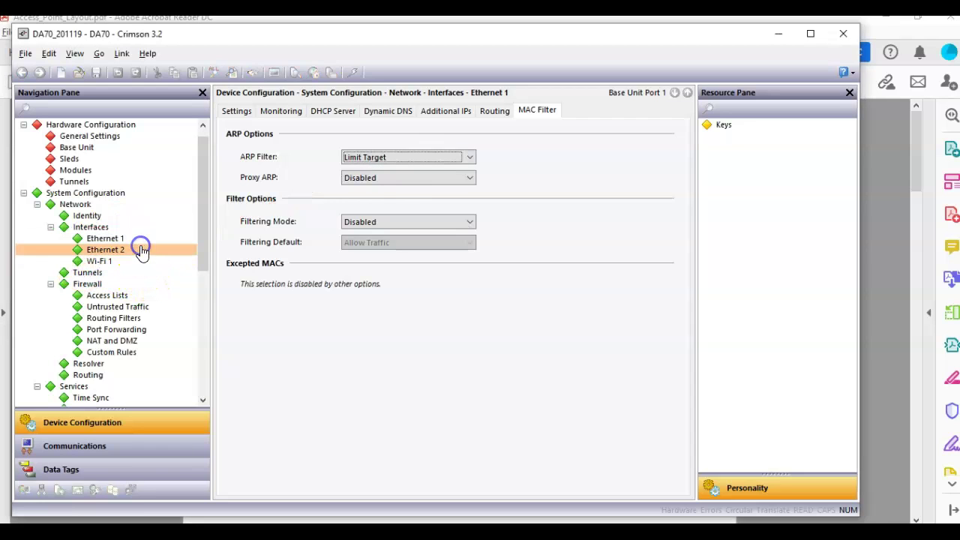
click(588, 237)
mouse_move(687, 322)
mouse_down()
mouse_move(525, 258)
mouse_move(477, 161)
mouse_move(505, 234)
mouse_move(412, 198)
mouse_up()
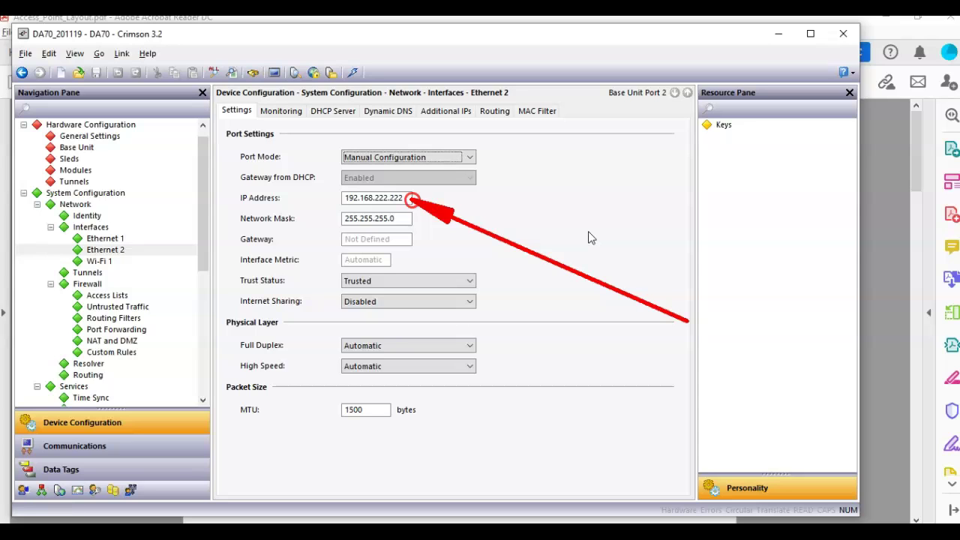
mouse_move(412, 199)
mouse_down()
mouse_move(446, 216)
mouse_move(365, 293)
mouse_move(383, 290)
mouse_move(348, 274)
mouse_move(330, 290)
mouse_move(357, 300)
mouse_up()
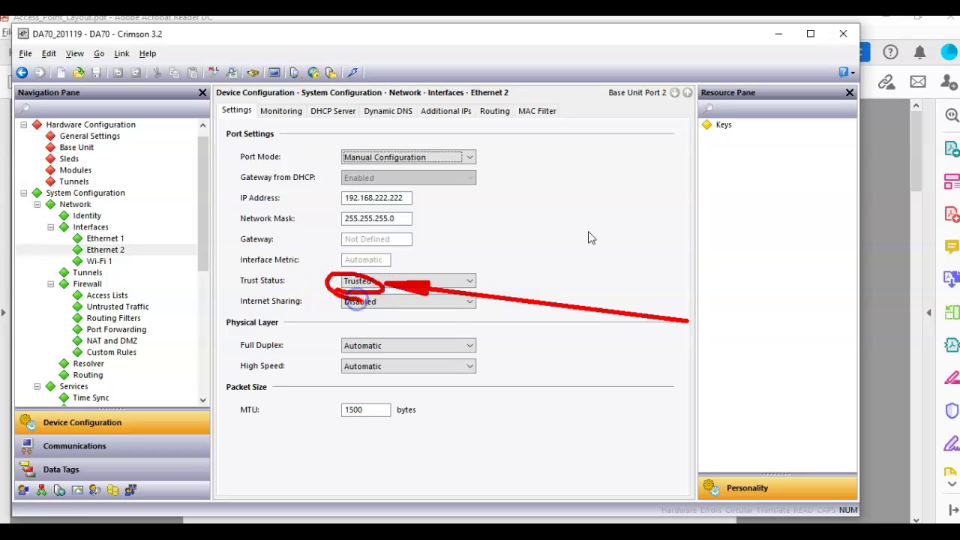
key(Escape)
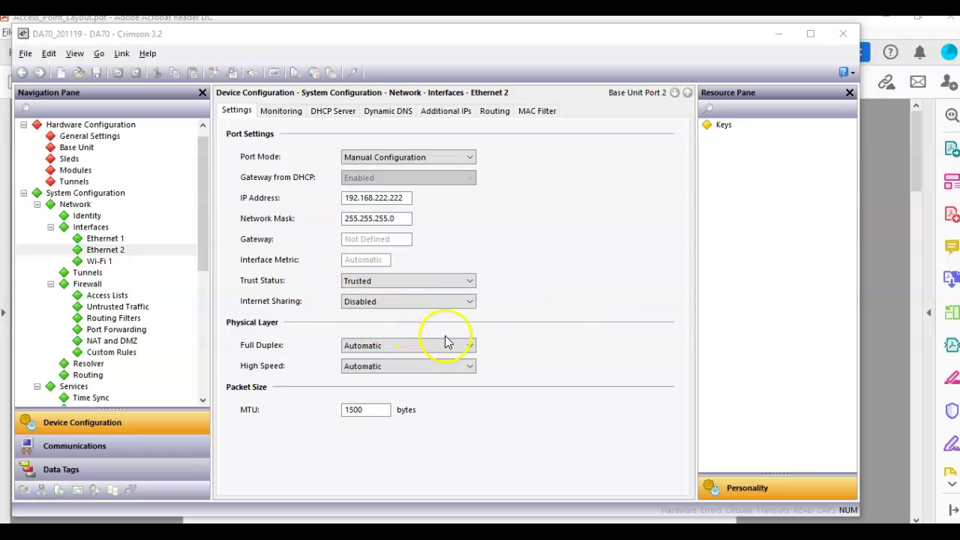
mouse_move(346, 300)
mouse_down()
mouse_move(398, 309)
mouse_move(338, 317)
mouse_up()
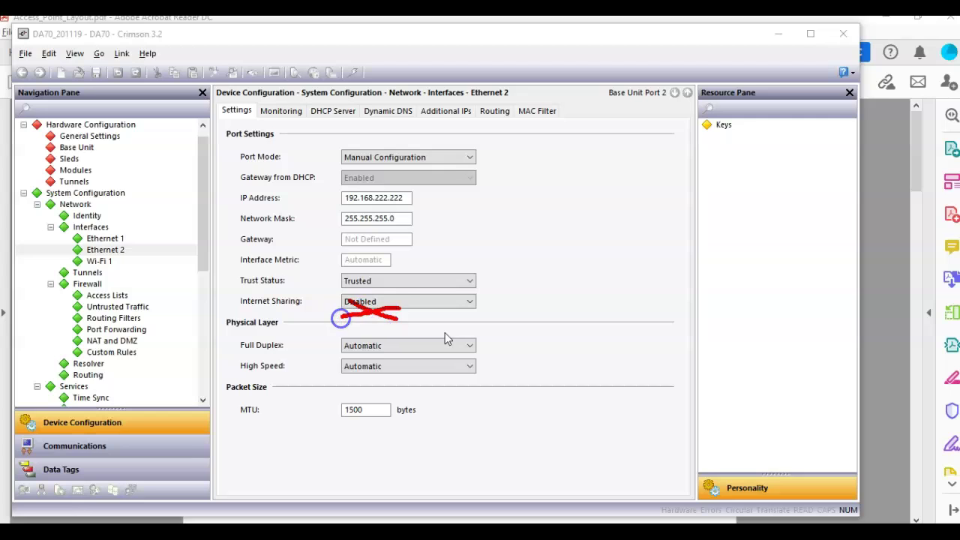
key(Escape)
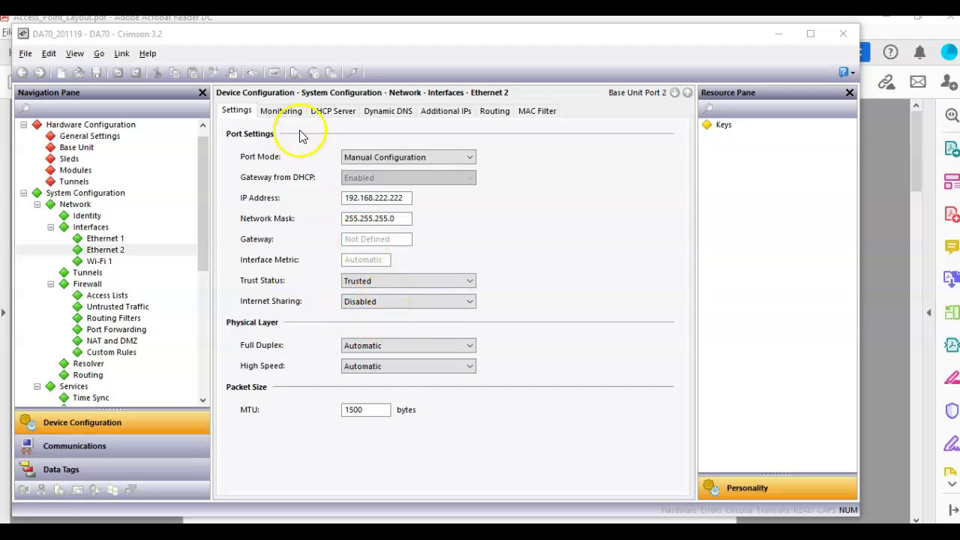
- Review Ethernet 2's Monitoring, DHCP Server (192.168.222.100–200), Dynamic DNS, Additional IPs, Routing and MAC Filter pages
click(283, 112)
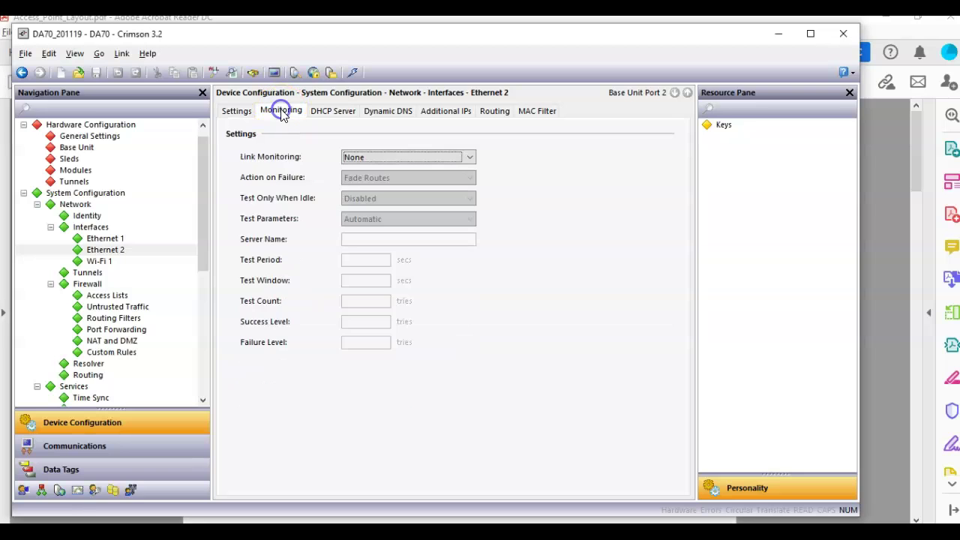
click(333, 113)
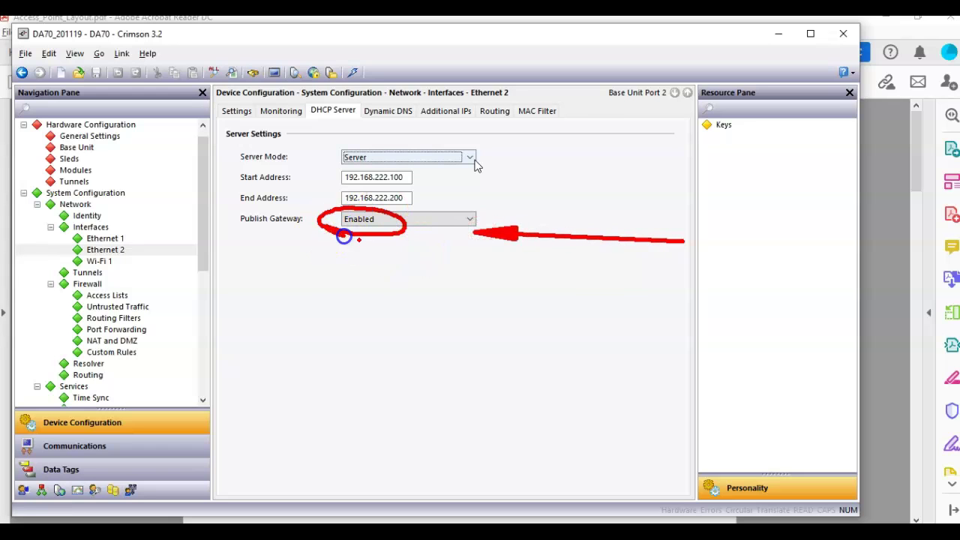
click(420, 263)
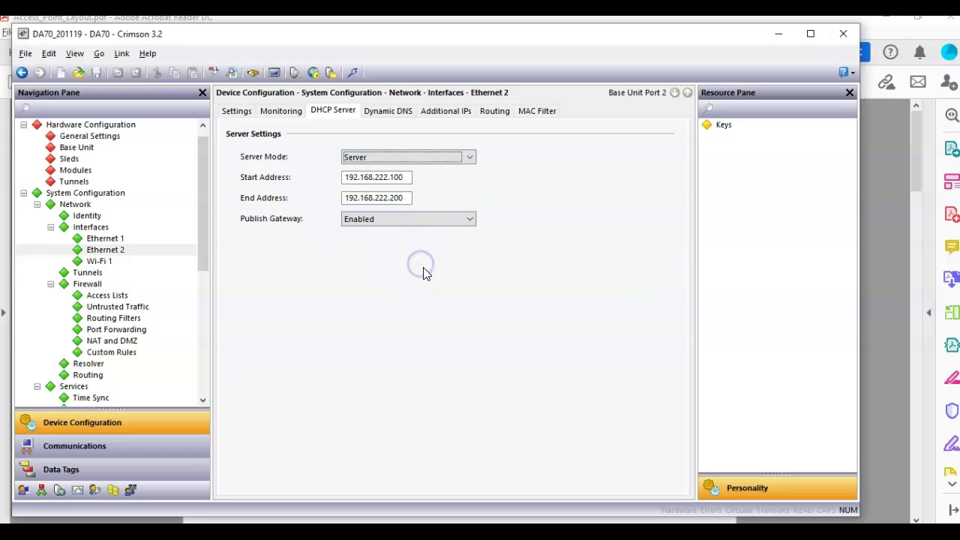
click(391, 114)
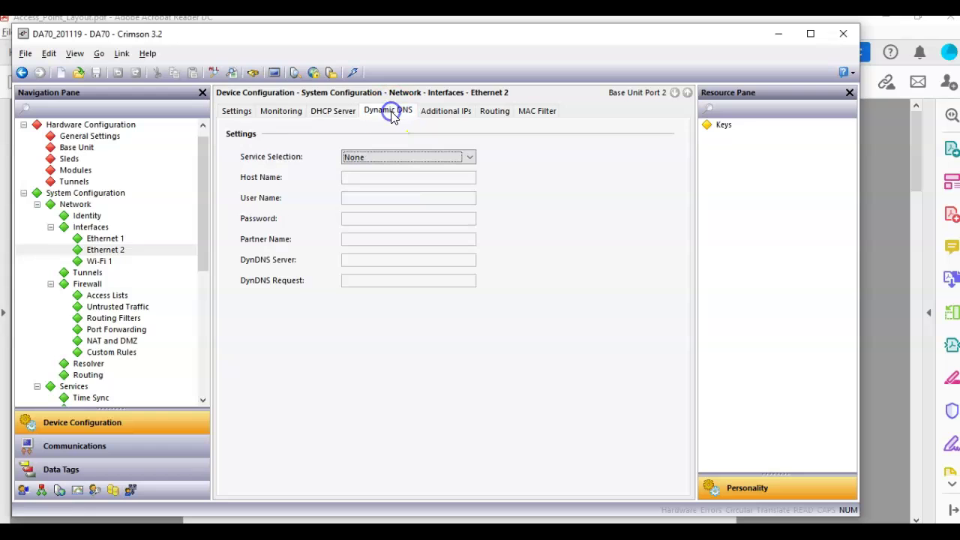
click(444, 113)
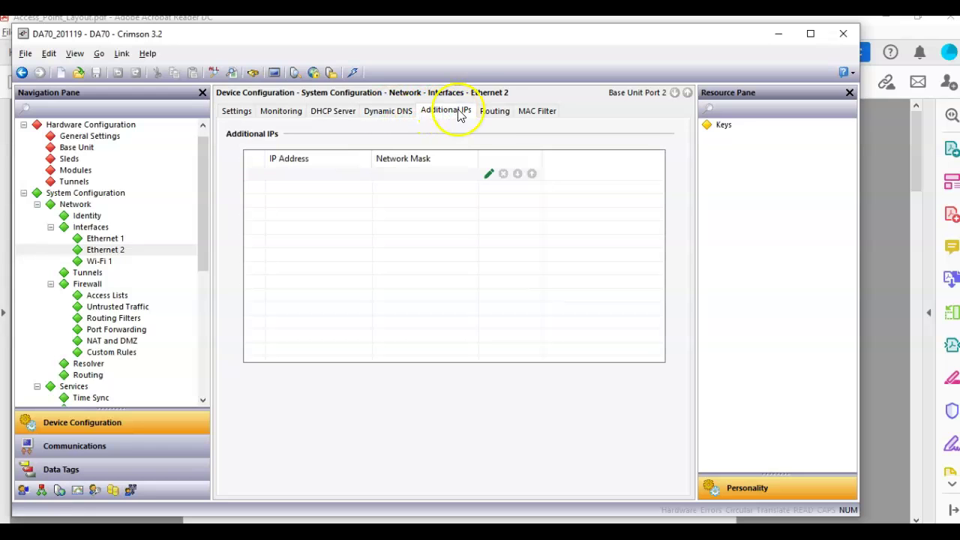
click(495, 112)
click(538, 112)
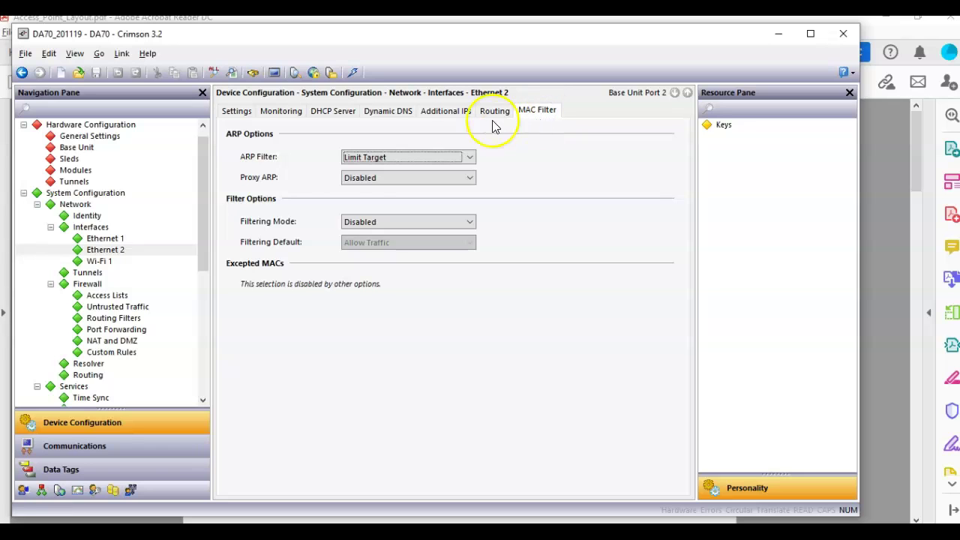
- Open the Wi-Fi 1 interface and review its access point settings
click(120, 263)
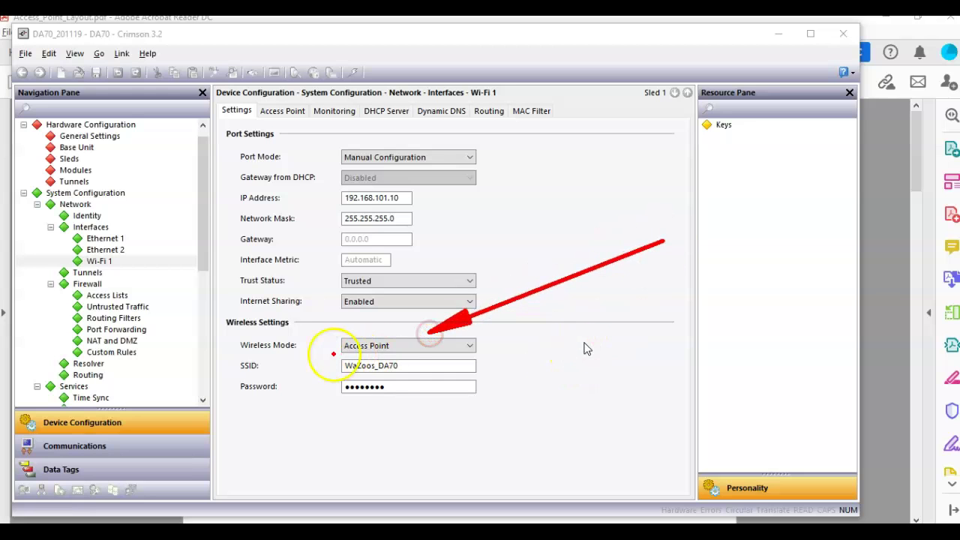
click(570, 390)
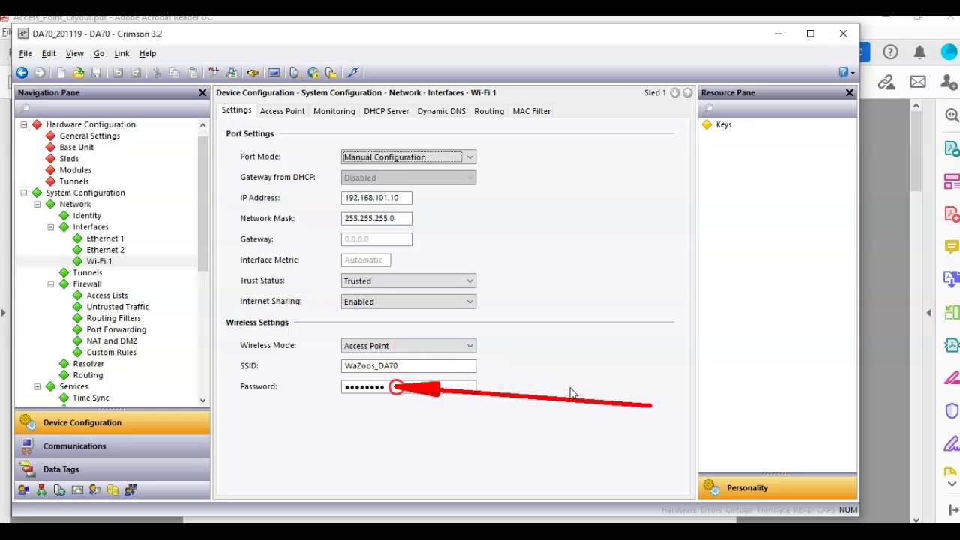
click(513, 337)
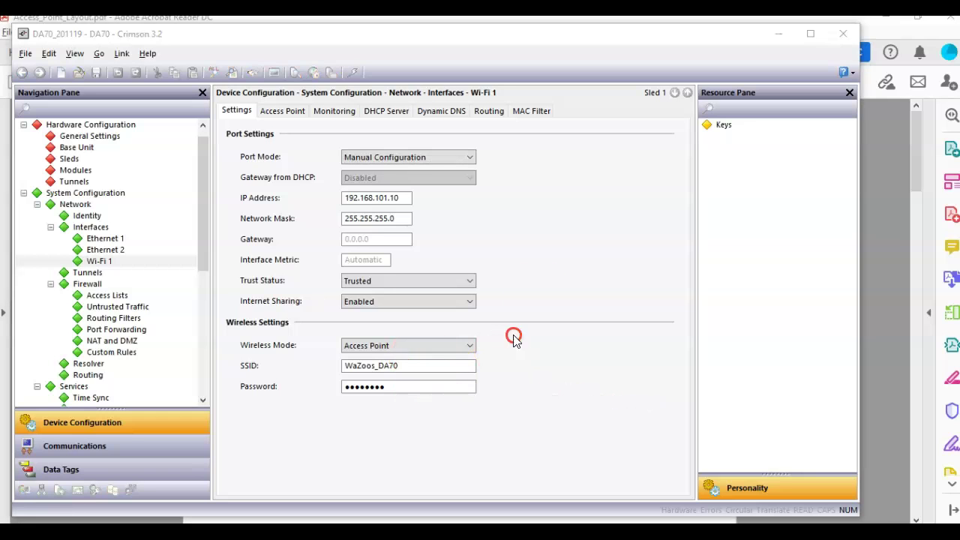
click(294, 113)
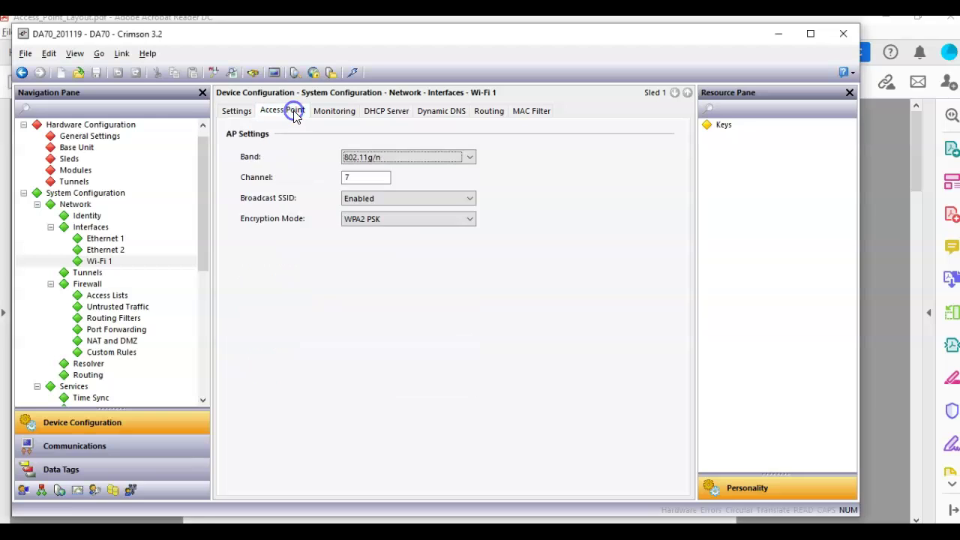
- Review Wi-Fi 1's Monitoring, DHCP Server (192.168.101.100–200), Dynamic DNS, Routing and MAC Filter pages
click(335, 114)
click(380, 113)
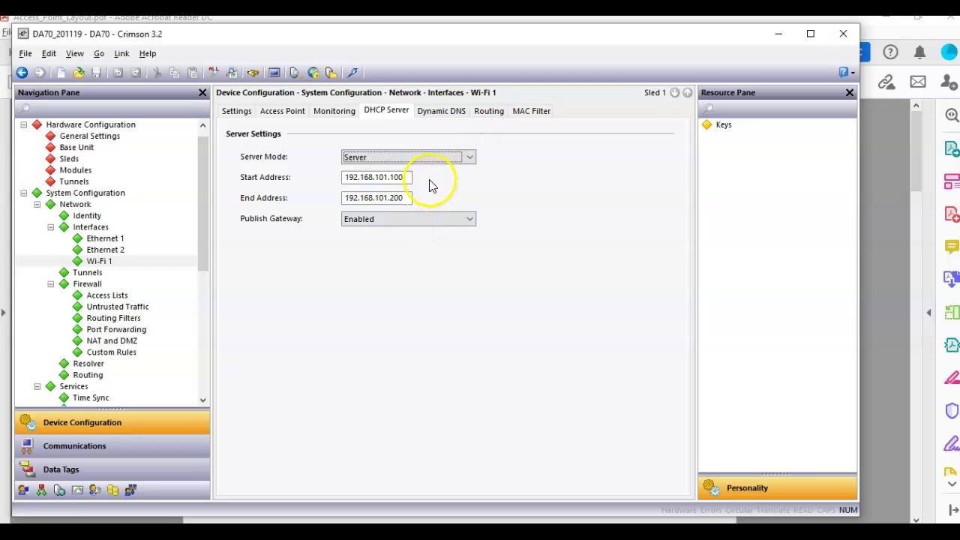
click(452, 112)
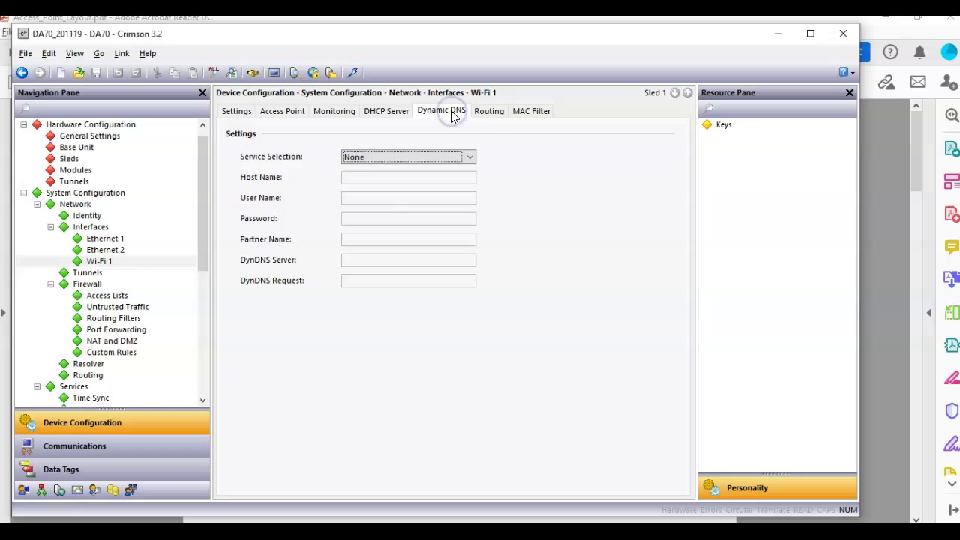
click(495, 111)
click(528, 113)
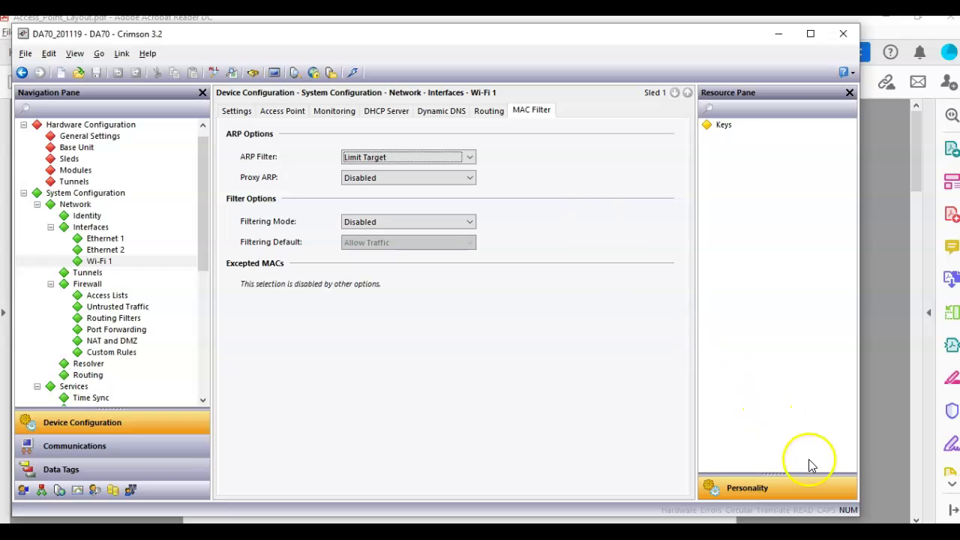
- Confirm in the taskbar network list that WaZoos_DA70 2 is connected, then return to the layout PDF
click(870, 525)
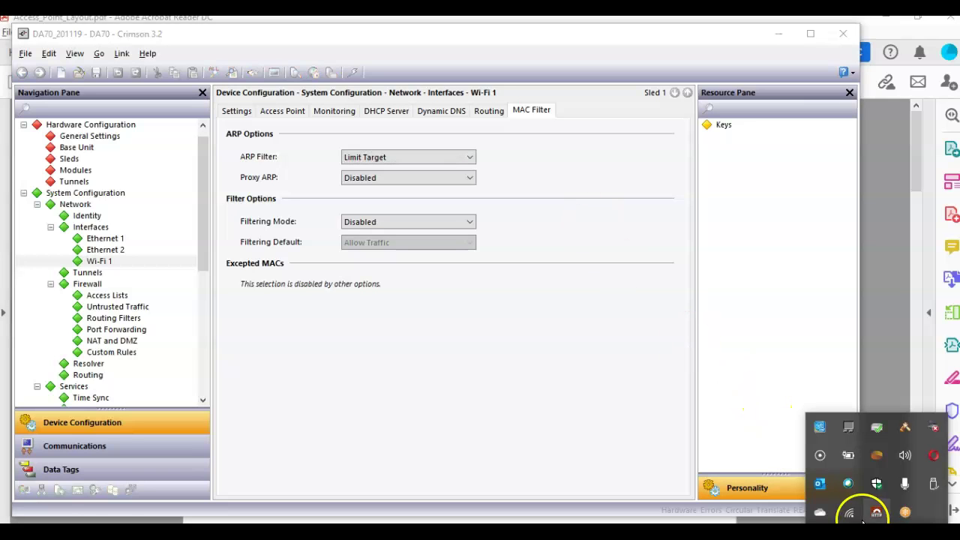
mouse_move(850, 516)
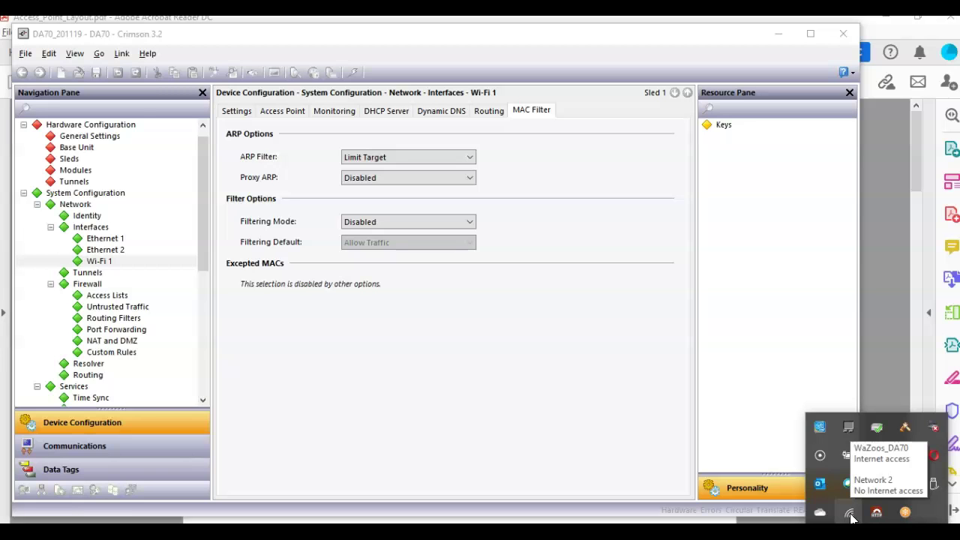
click(851, 516)
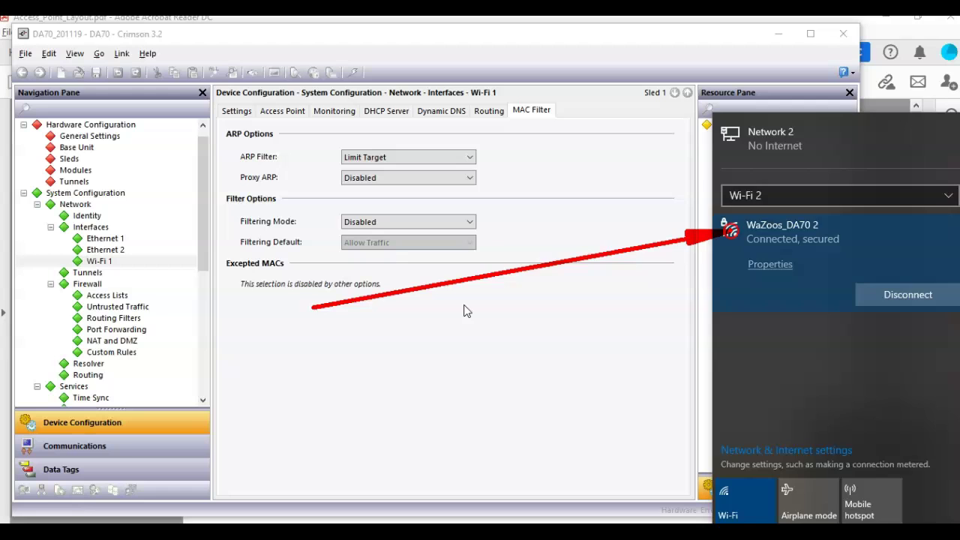
click(465, 310)
click(761, 318)
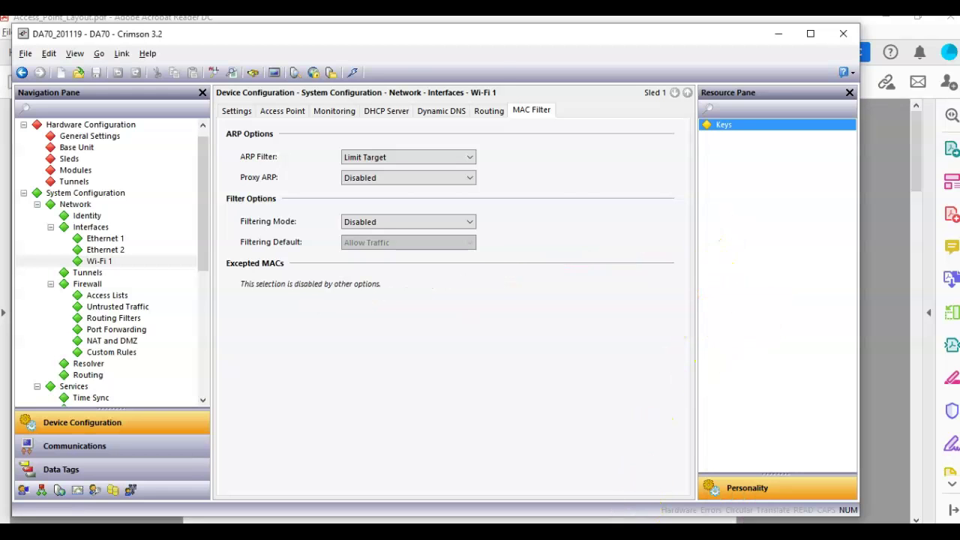
key(alt+Tab)
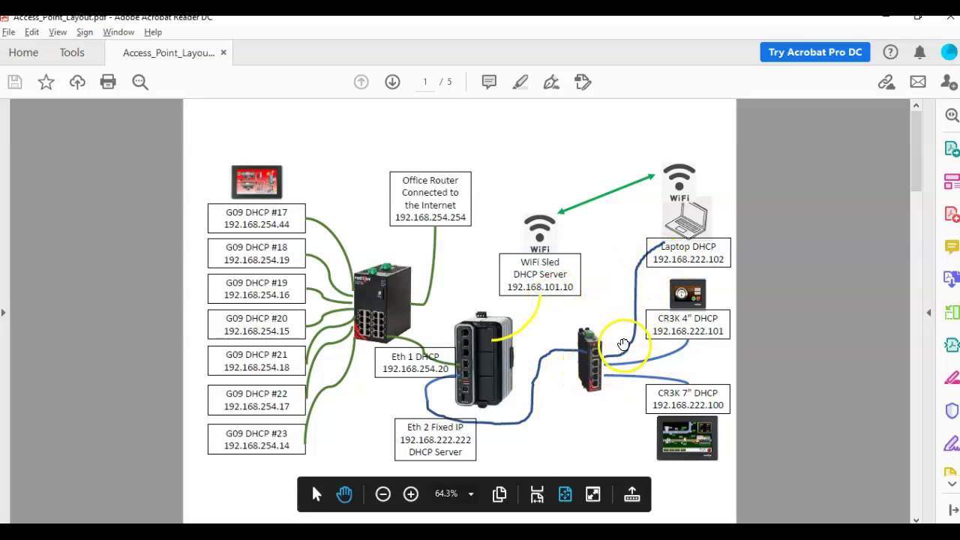
- Rerun ipconfig and copy the Wi-Fi 2 address 192.168.101.100, noting Ethernet 2's 192.168.222.102
key(alt+Tab)
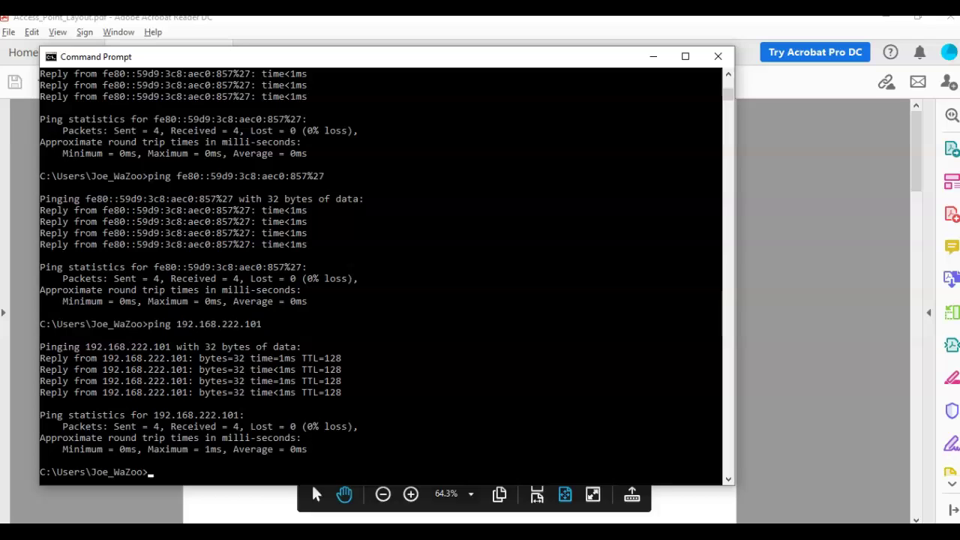
key(Up)
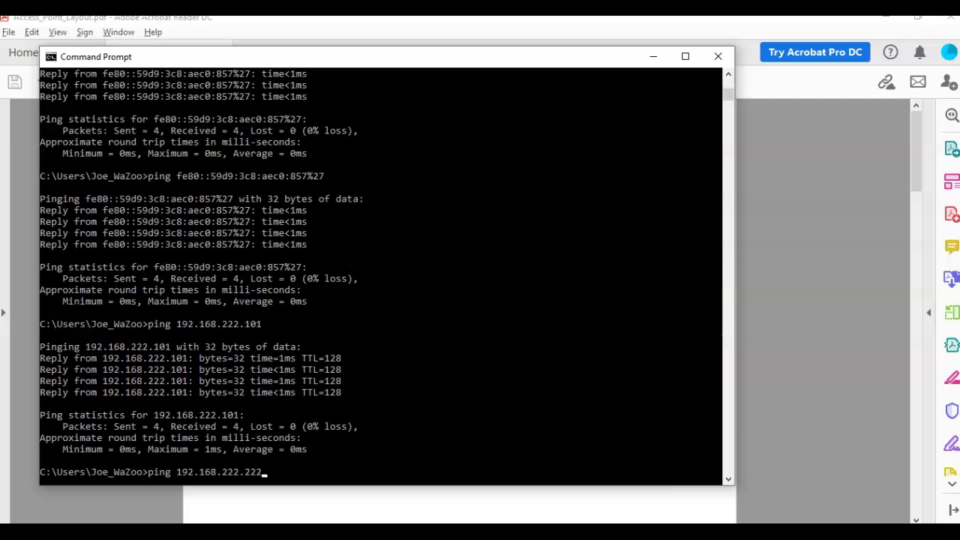
key(Up)
key(Return)
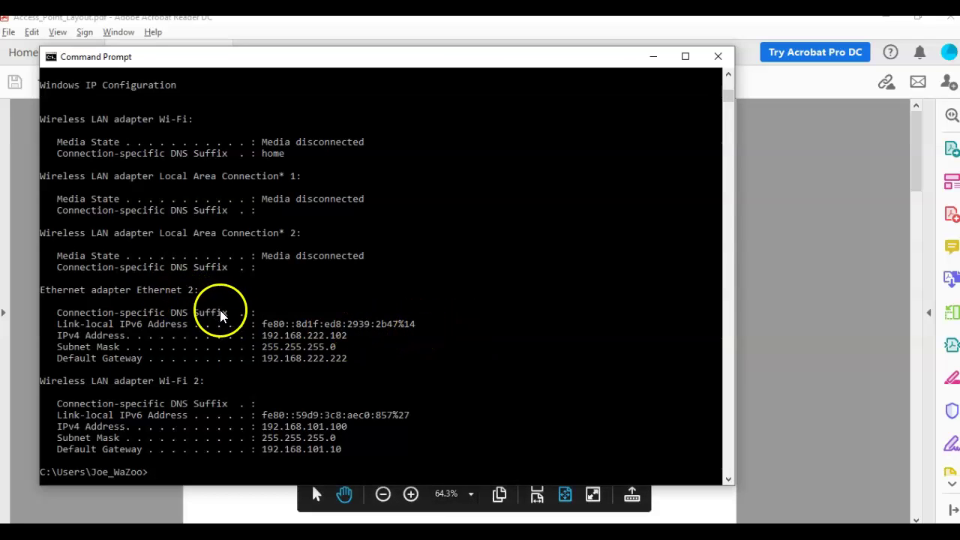
drag(262, 335, 352, 337)
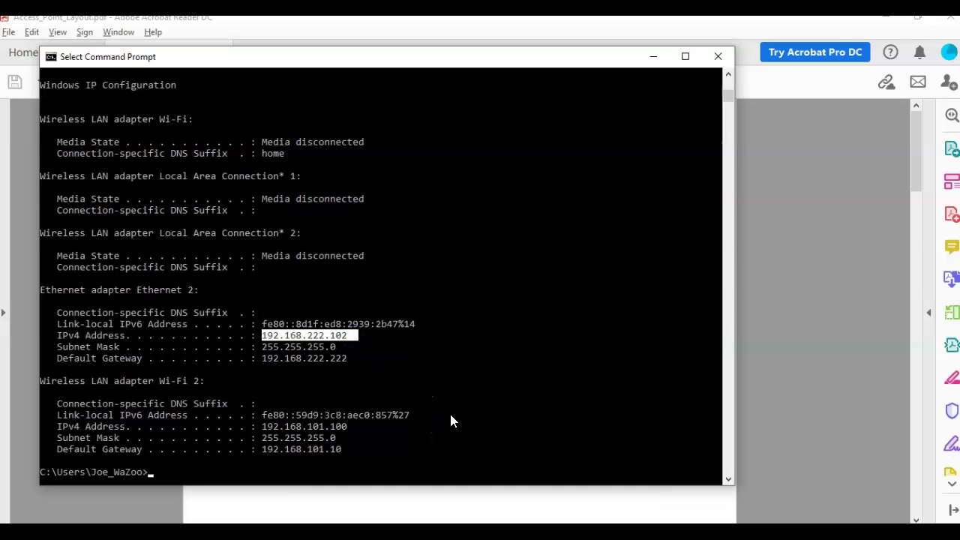
drag(264, 428, 269, 429)
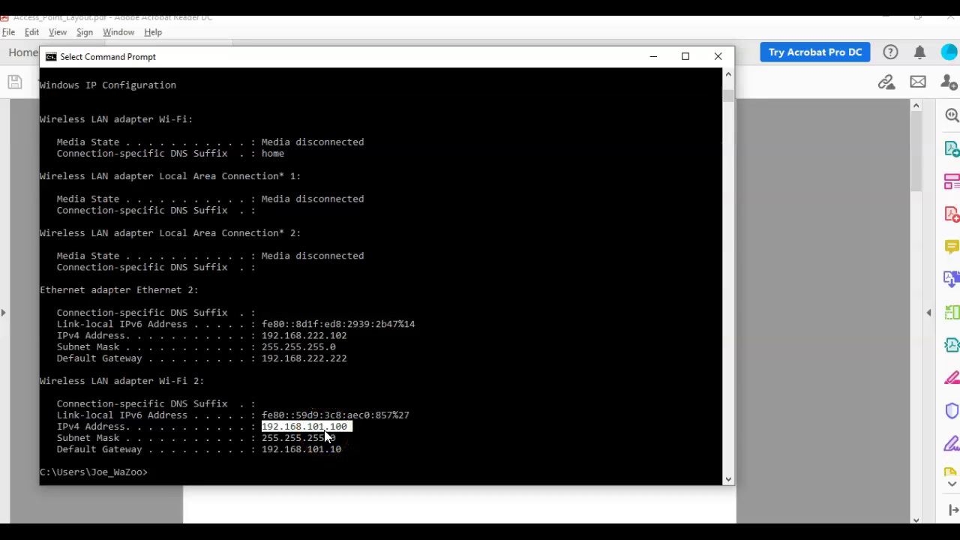
key(ctrl+c)
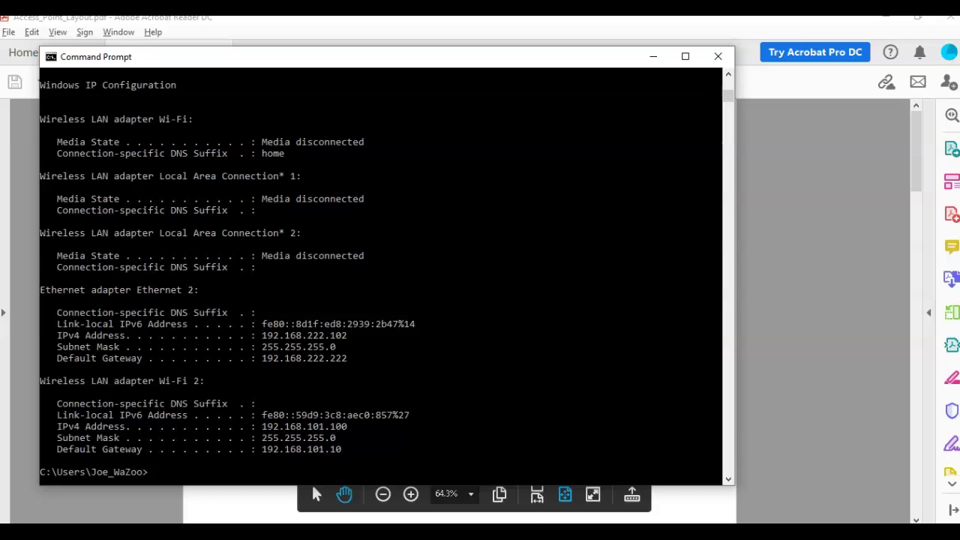
- Ping the DA70's Eth 2 address 192.168.222.222 from Command Prompt
click(311, 483)
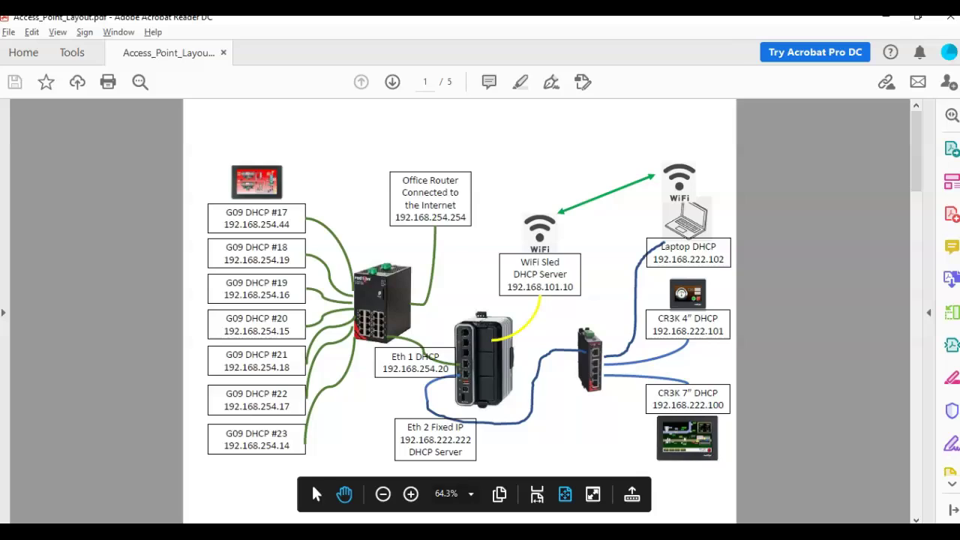
key(alt+Tab)
text(ping 192.168.222.222)
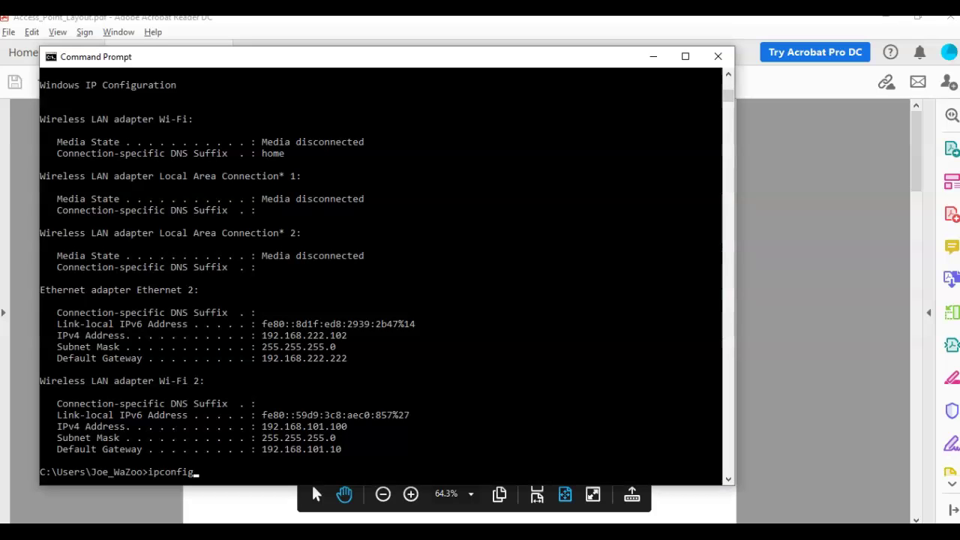
key(Return)
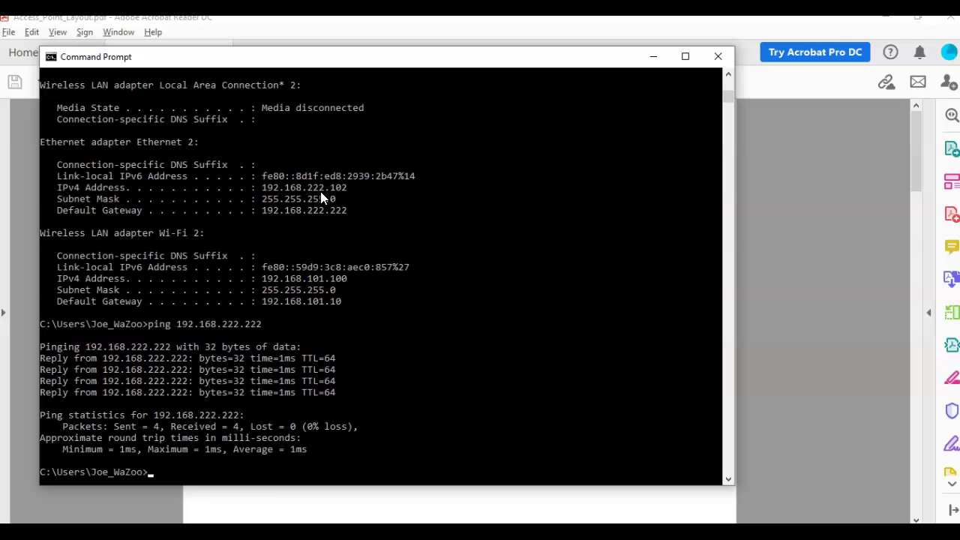
- Rerun ipconfig and repeat the ping to 192.168.222.222
key(Up)
key(Up)
key(Return)
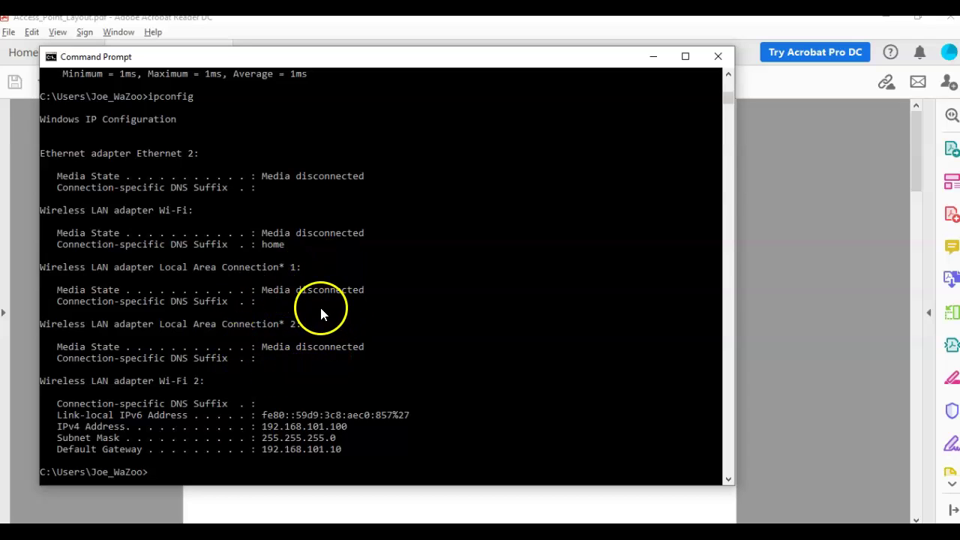
key(Up)
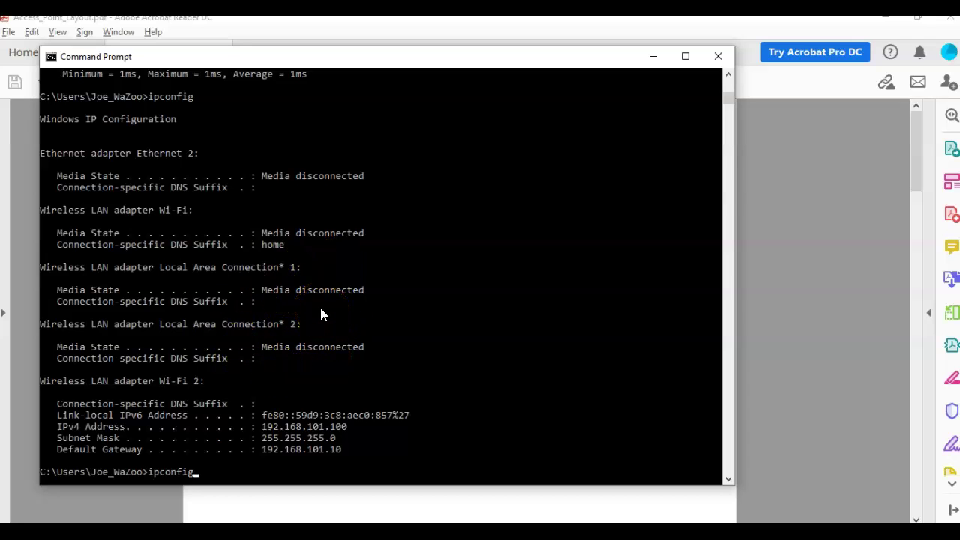
key(Up)
key(Return)
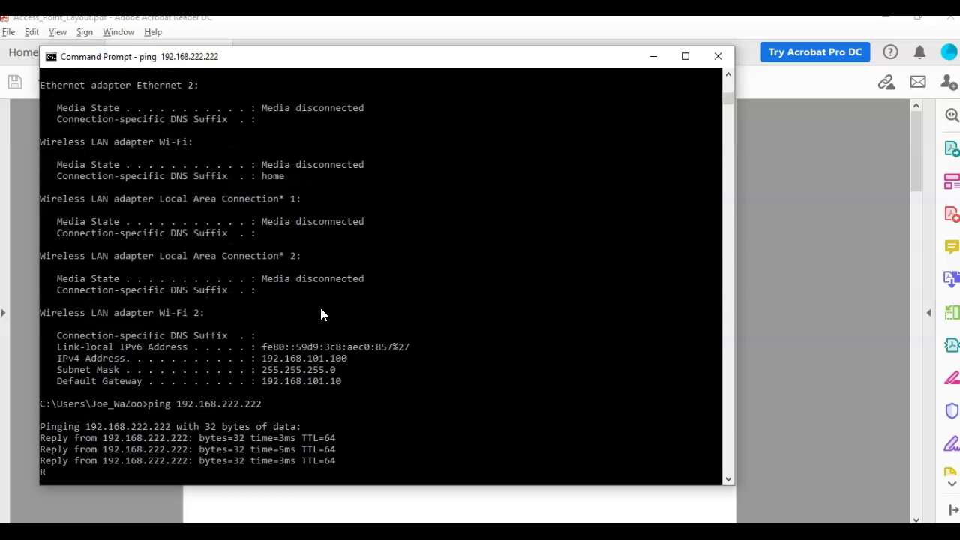
- Edit the recalled ping address to 192.168.224. after checking the layout diagram's addresses
click(594, 501)
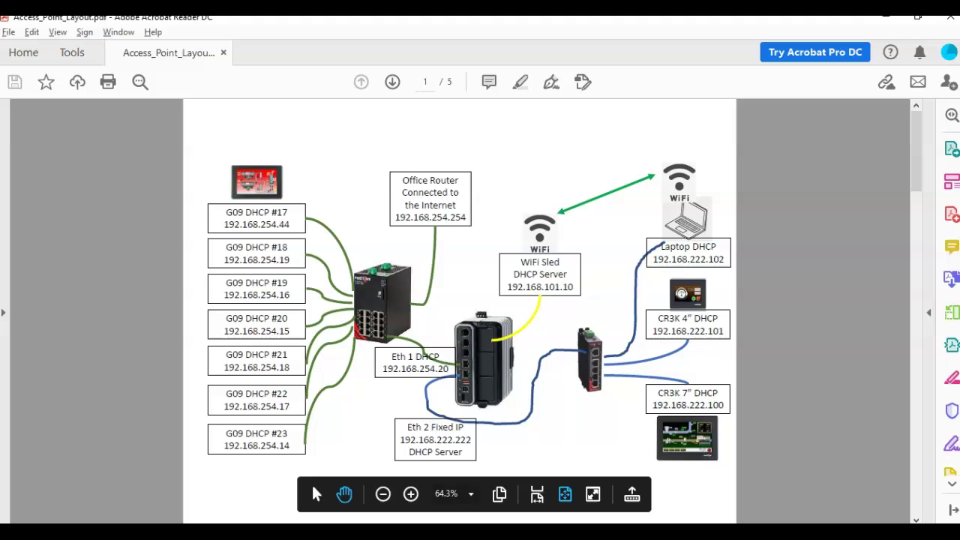
key(alt+Tab)
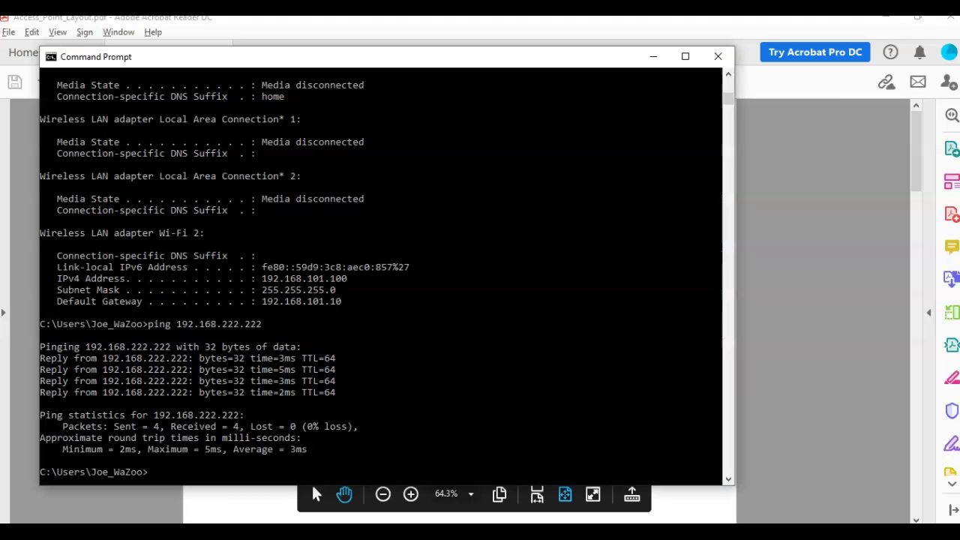
key(Up)
key(Up)
key(Down)
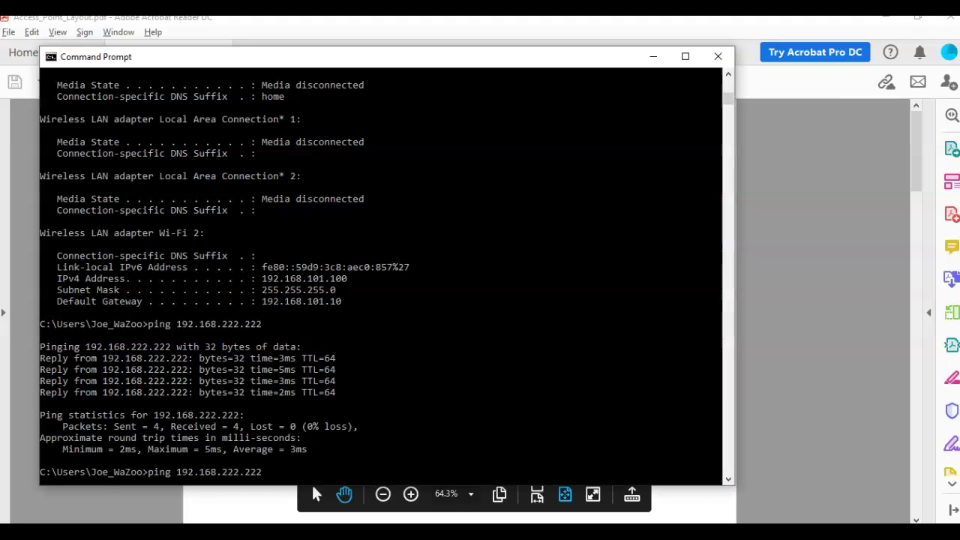
key(BackSpace)
key(BackSpace)
key(BackSpace)
key(BackSpace)
key(BackSpace)
text(4)
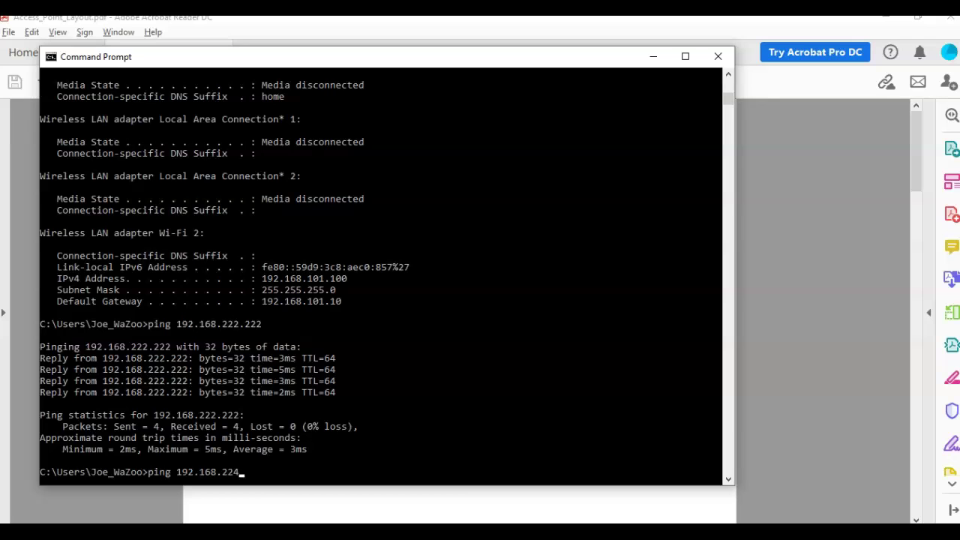
text(.)
key(alt+Tab)
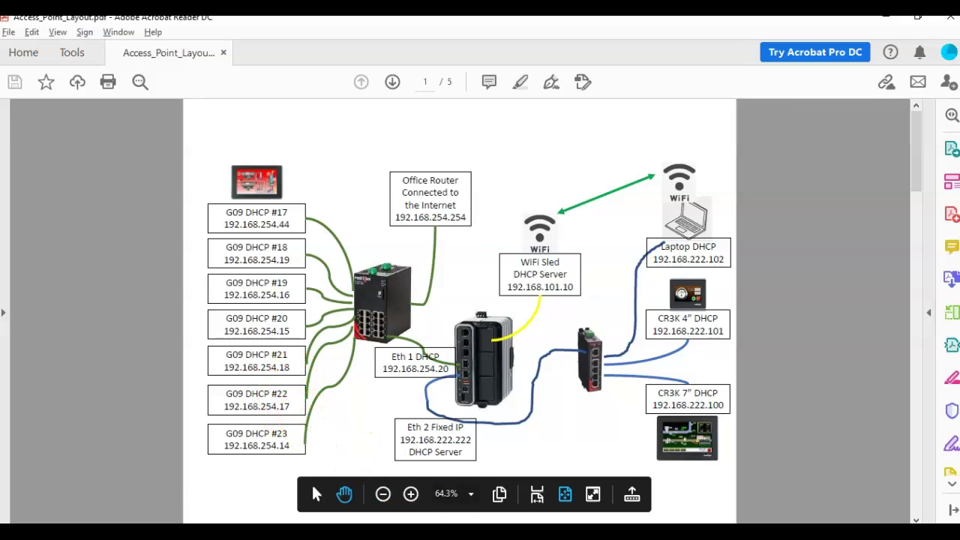
- Ping 192.168.224.14, which times out on every request
key(alt+Tab)
text(14)
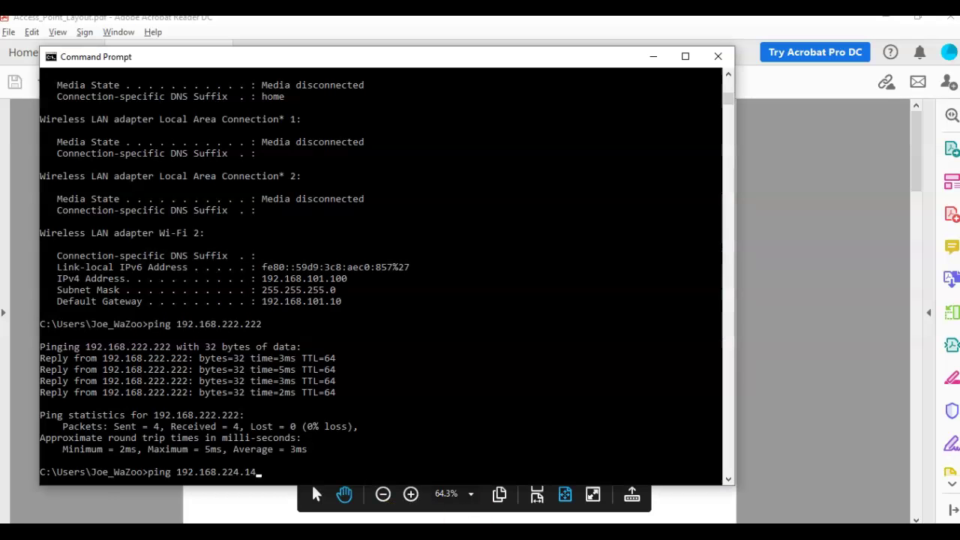
key(Return)
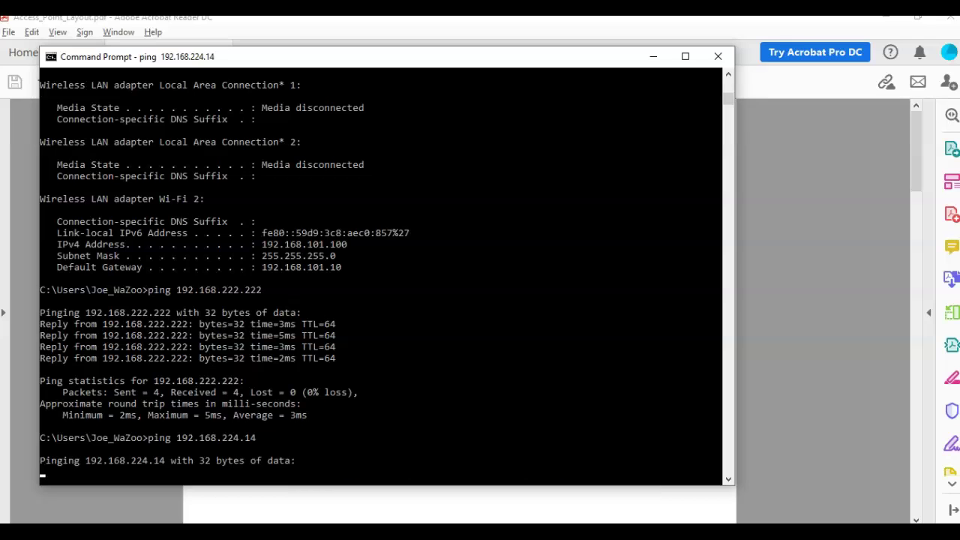
click(510, 515)
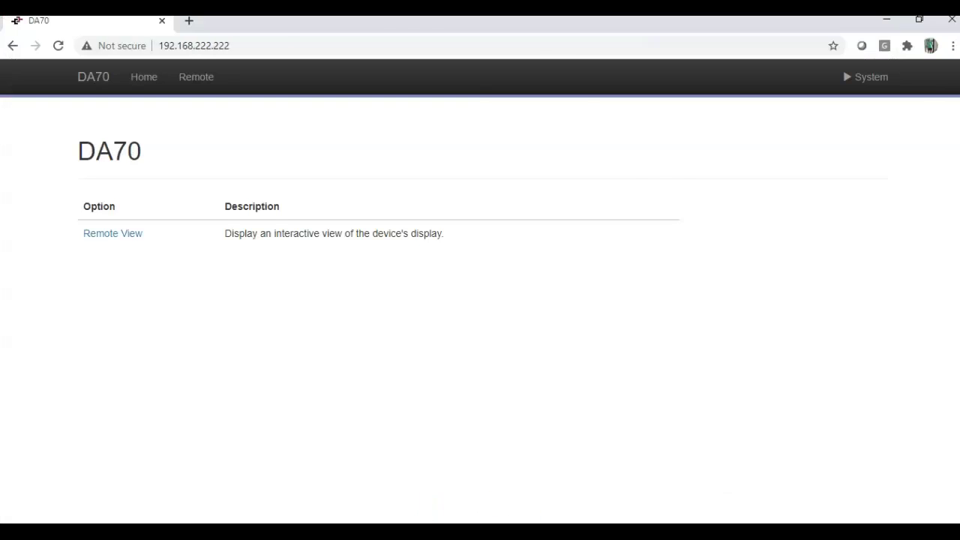
key(alt+Tab)
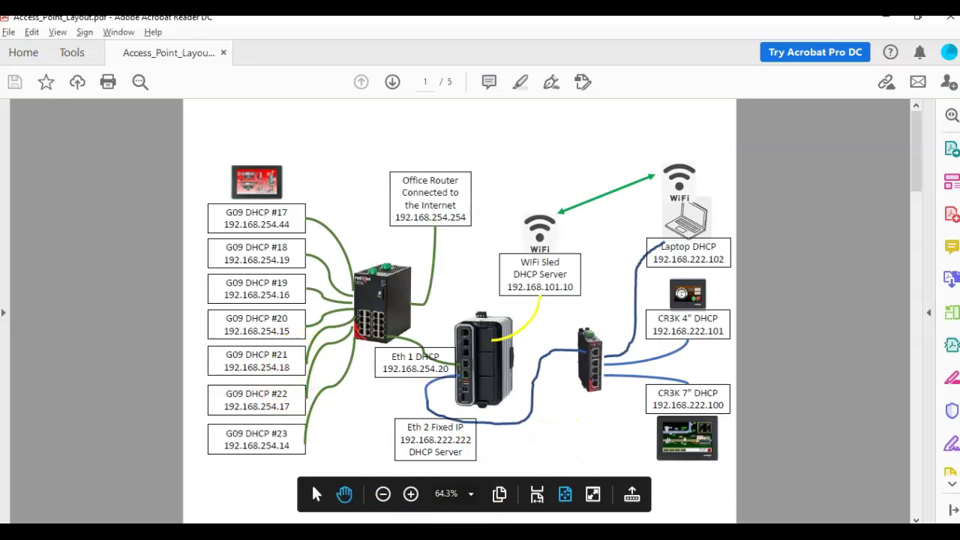
key(alt+Tab)
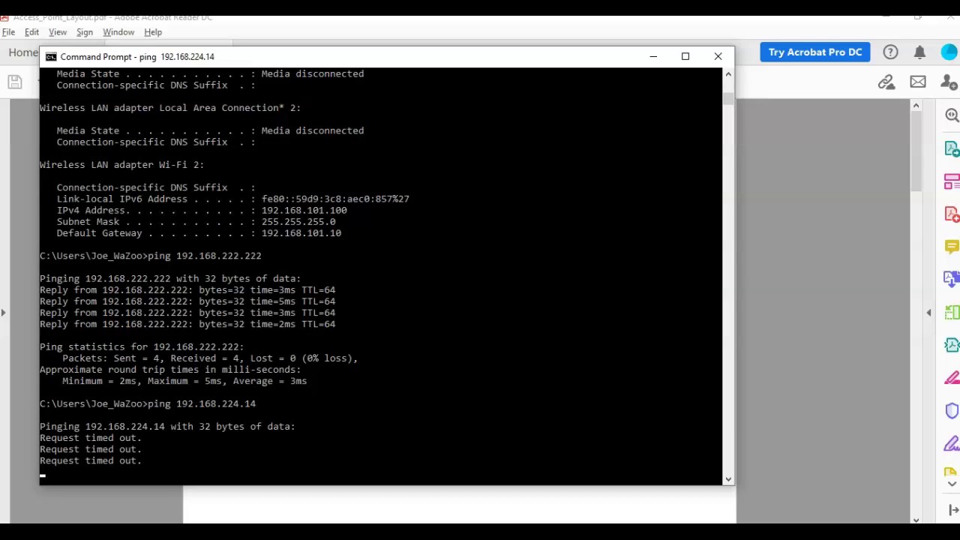
- Edit the recalled ping to 192.168.225.17 and run it
key(Up)
key(Up)
key(Up)
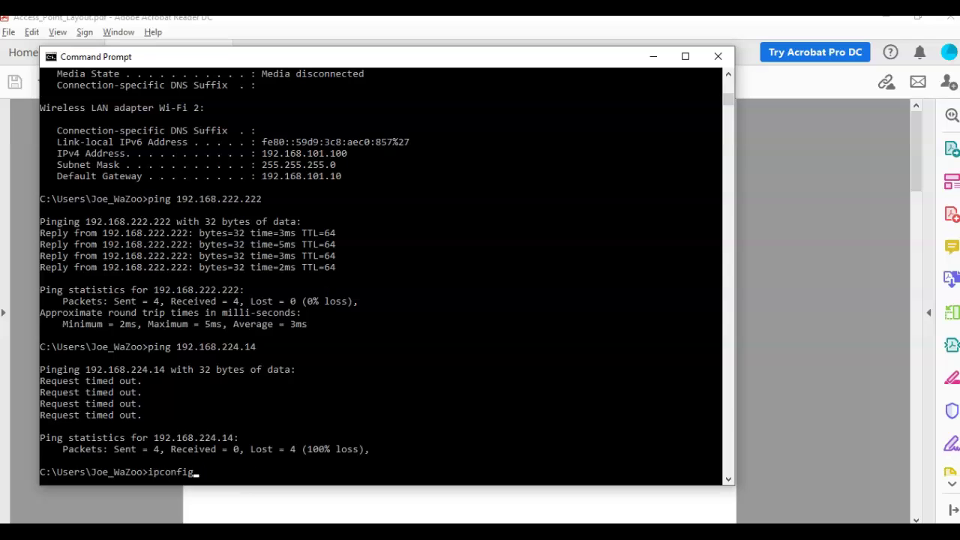
key(Down)
key(BackSpace)
key(BackSpace)
key(BackSpace)
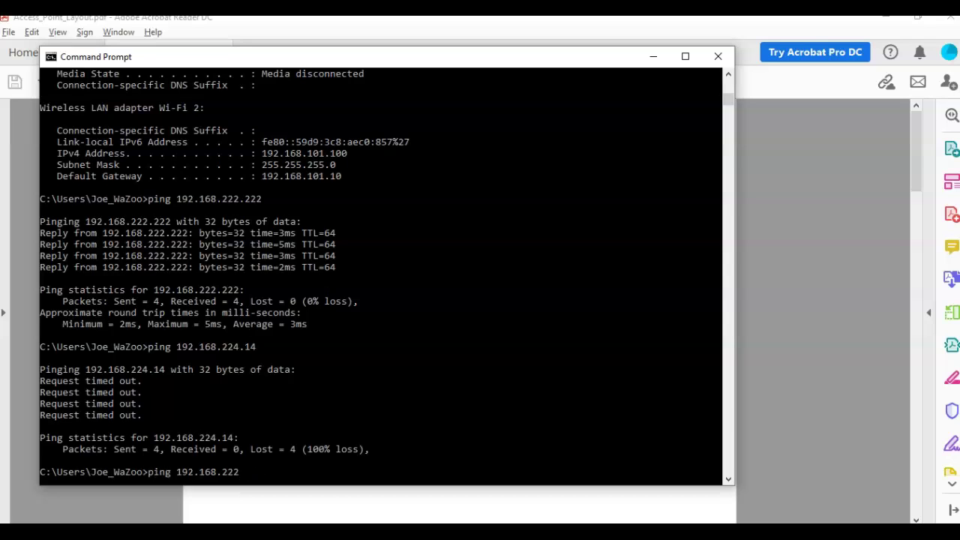
key(BackSpace)
text(5.17)
key(Return)
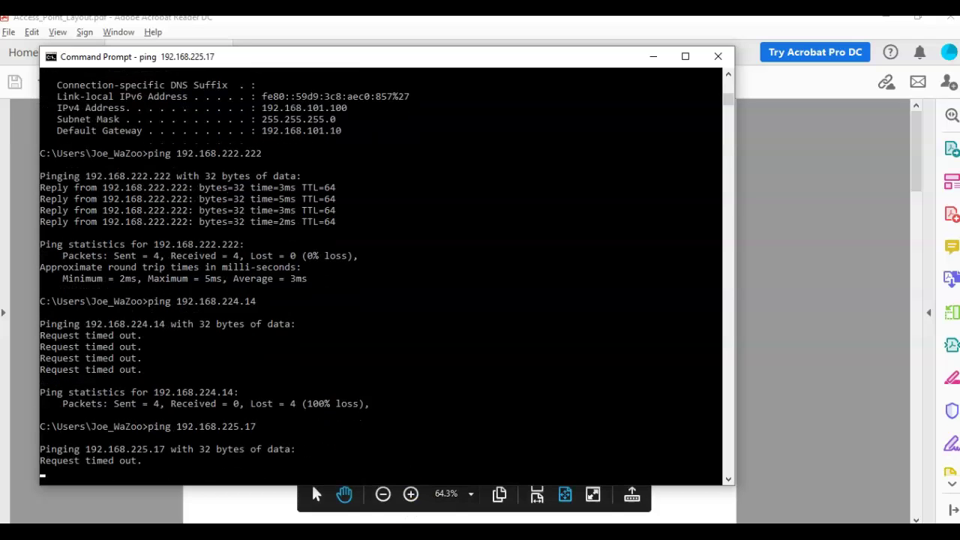
key(alt+Tab)
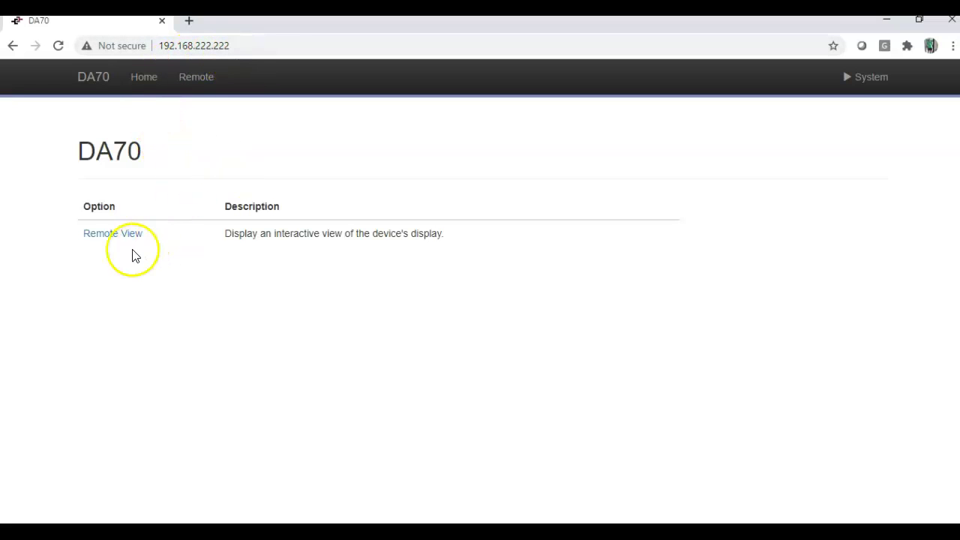
- Open Remote View from the DA70 home page at 192.168.222.222
click(116, 235)
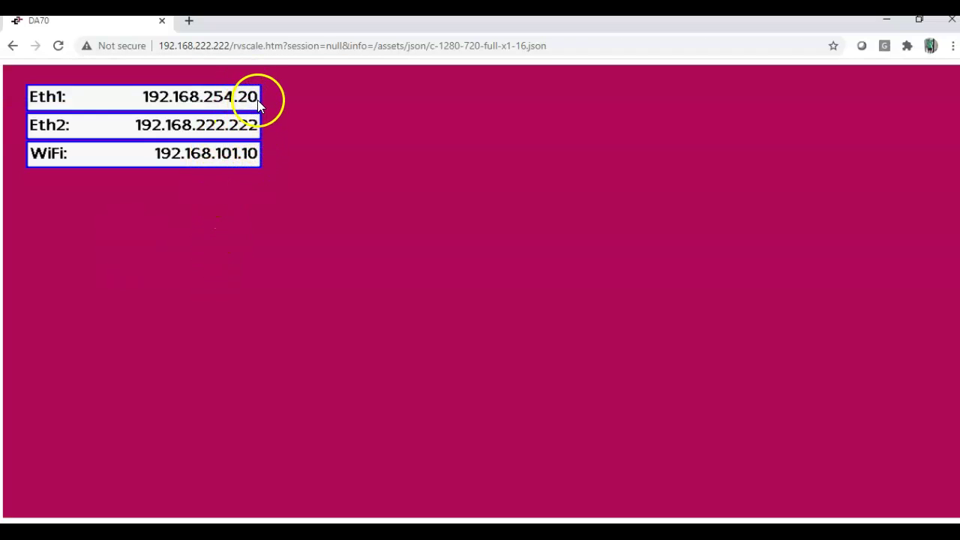
- Edit the previous ping command to target 192.168.224.20 and run it
key(alt+Tab)
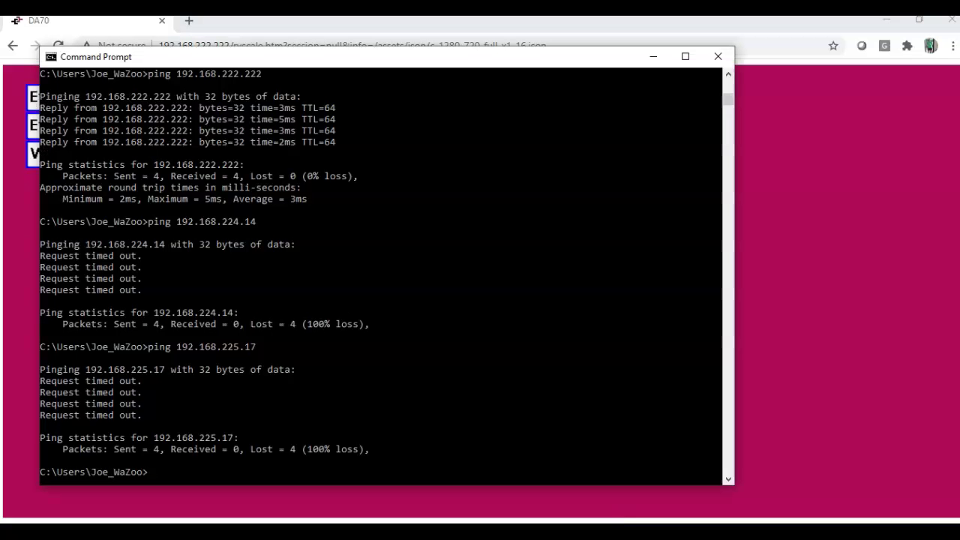
key(Up)
key(BackSpace)
key(BackSpace)
key(BackSpace)
key(BackSpace)
text(4.)
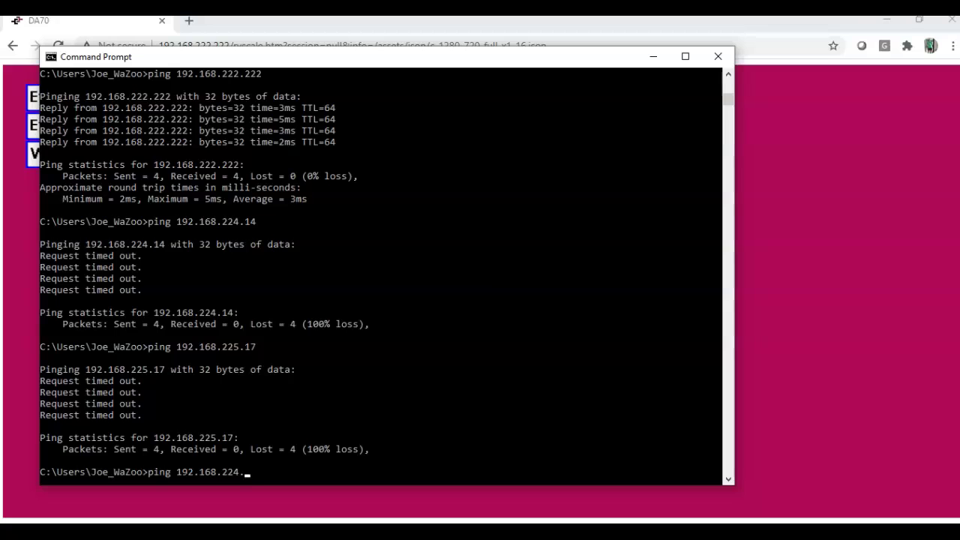
text(20)
key(Return)
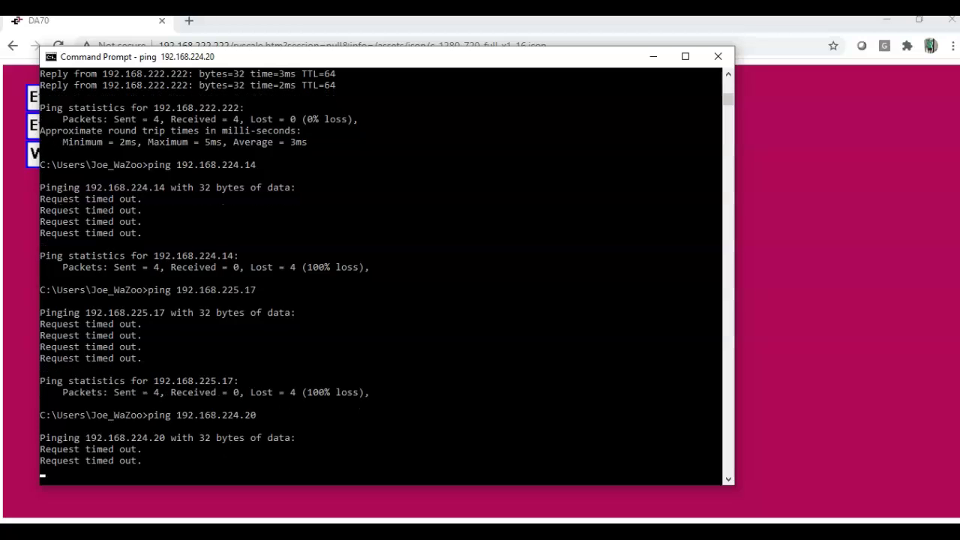
- Open a new browser tab and enter the Eth1 address 192.168.254.20
click(846, 419)
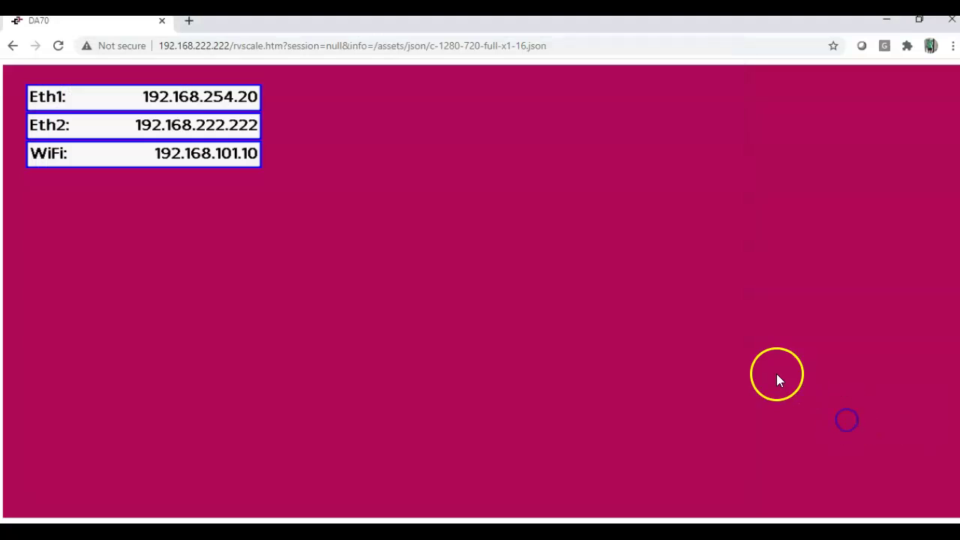
click(190, 24)
click(200, 47)
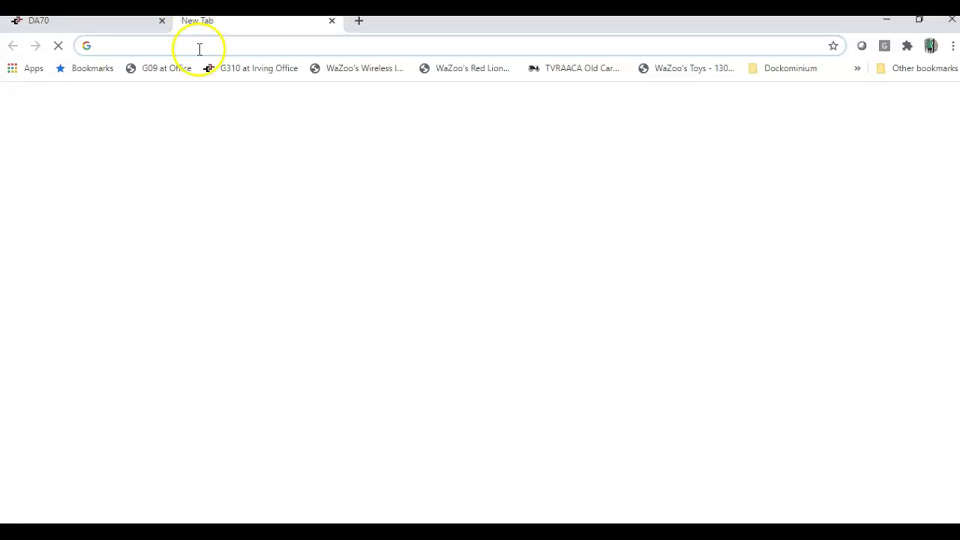
text(192.1)
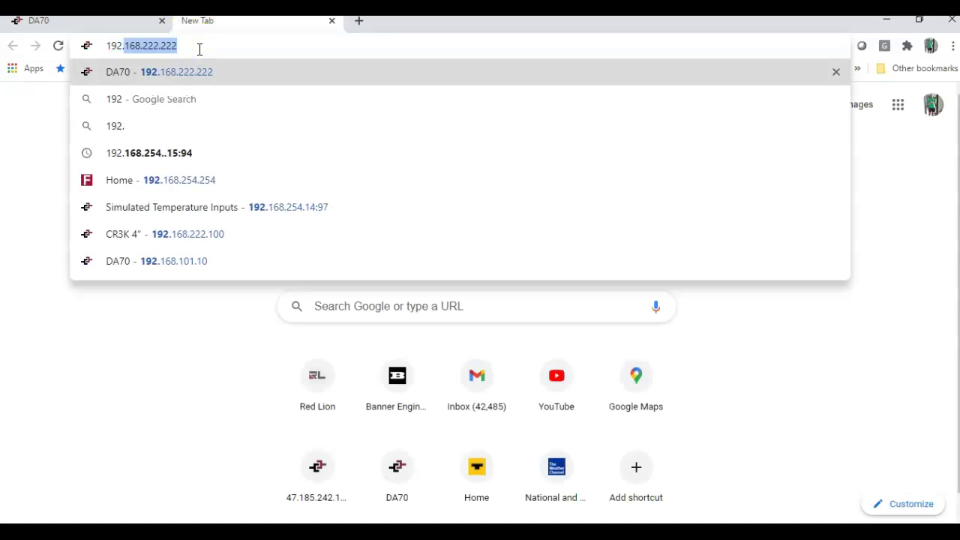
text(68.254.20)
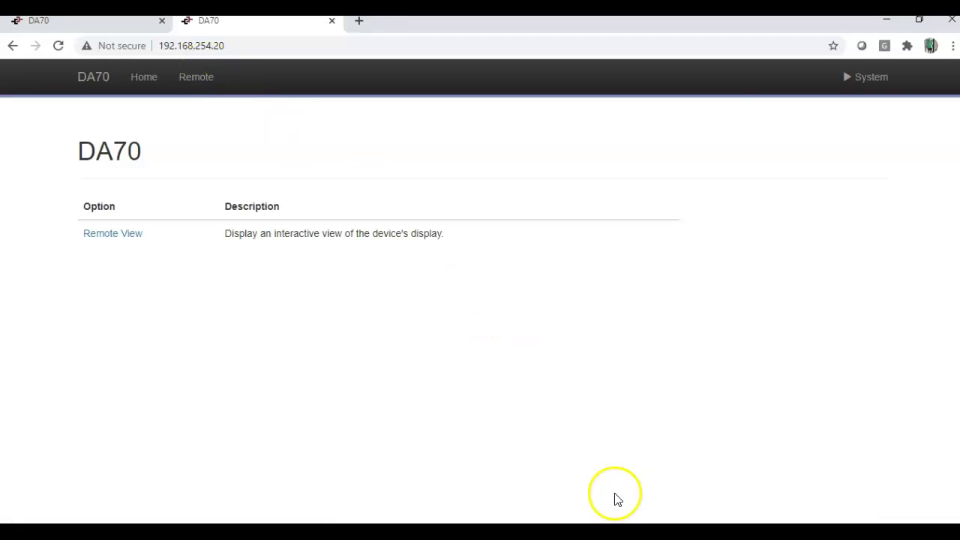
- Rerun the ping to 192.168.224.20 in Command Prompt
click(600, 533)
key(Up)
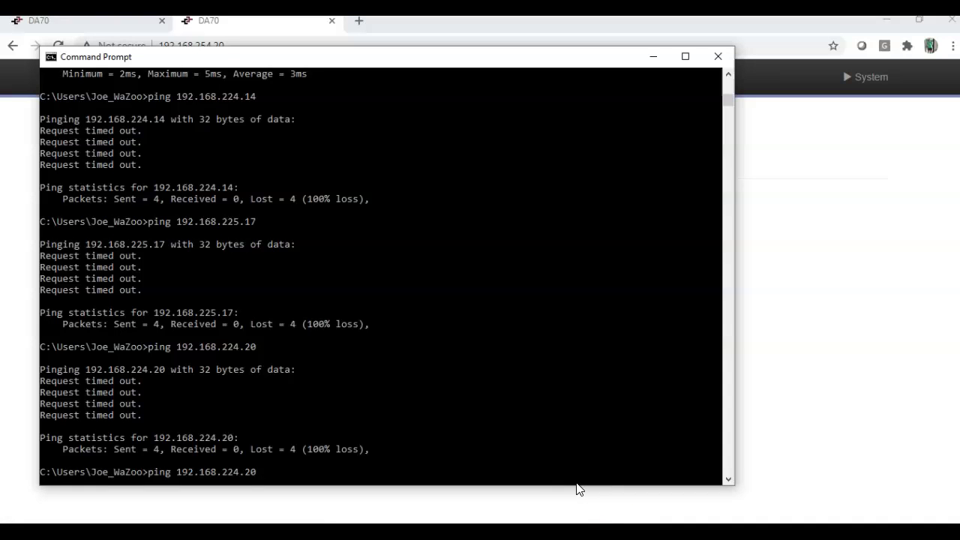
key(Return)
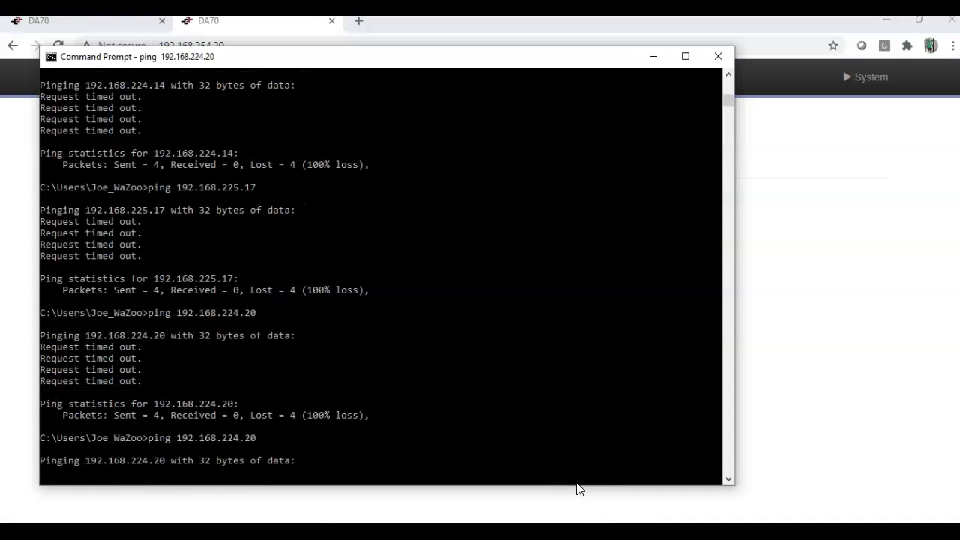
- Open Remote View via 192.168.254.20, then return to the 192.168.222.222 tab
click(778, 388)
click(100, 236)
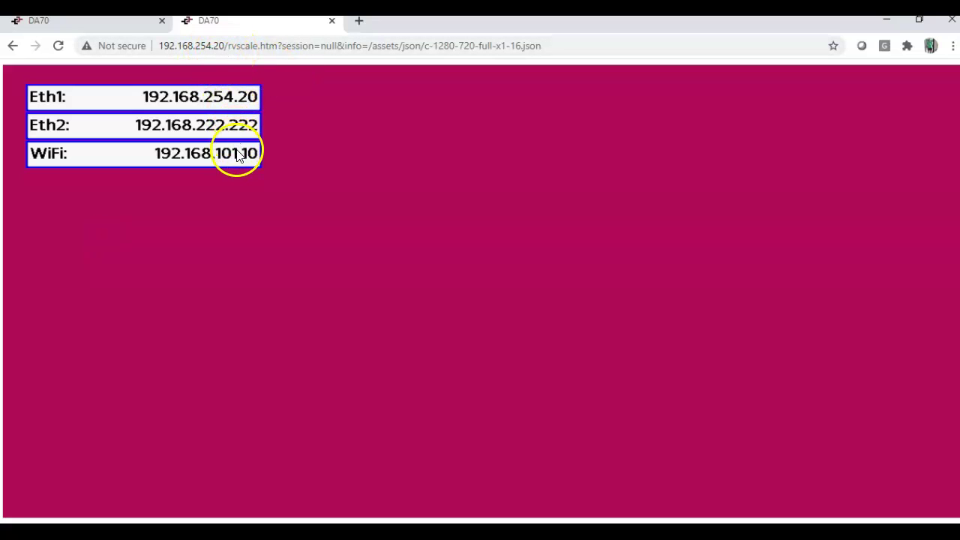
click(90, 21)
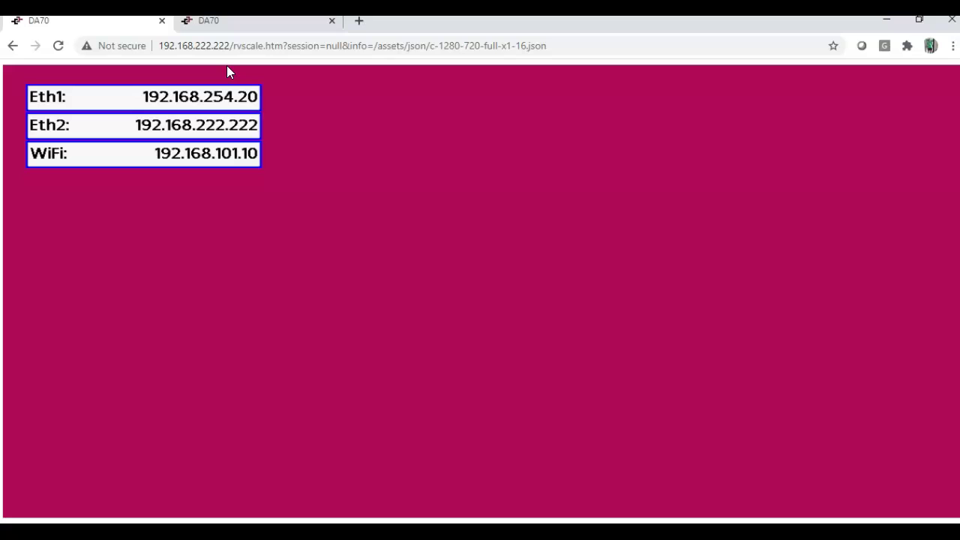
- Rerun ipconfig from history and select the Ethernet 2 address 192.168.222.102
key(alt+Tab)
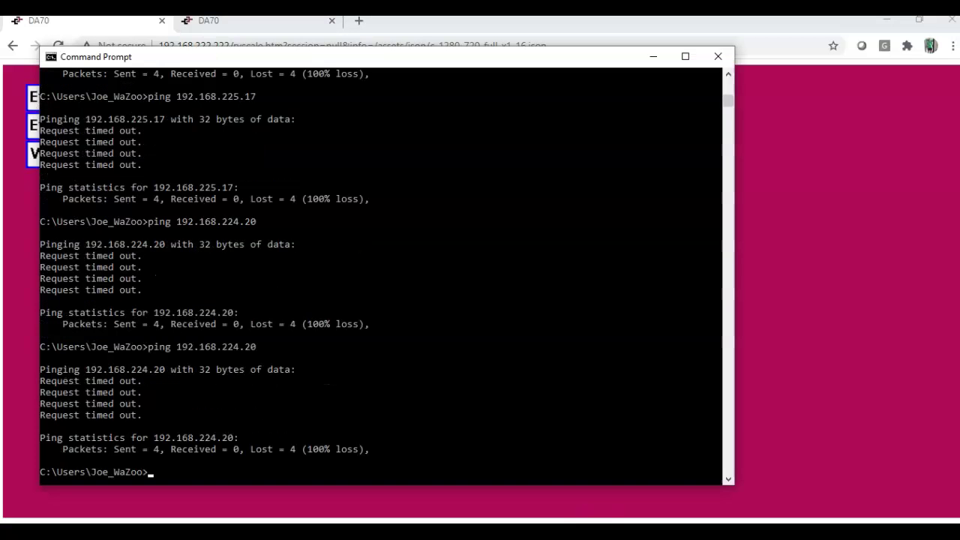
key(Up)
key(Up)
key(Up)
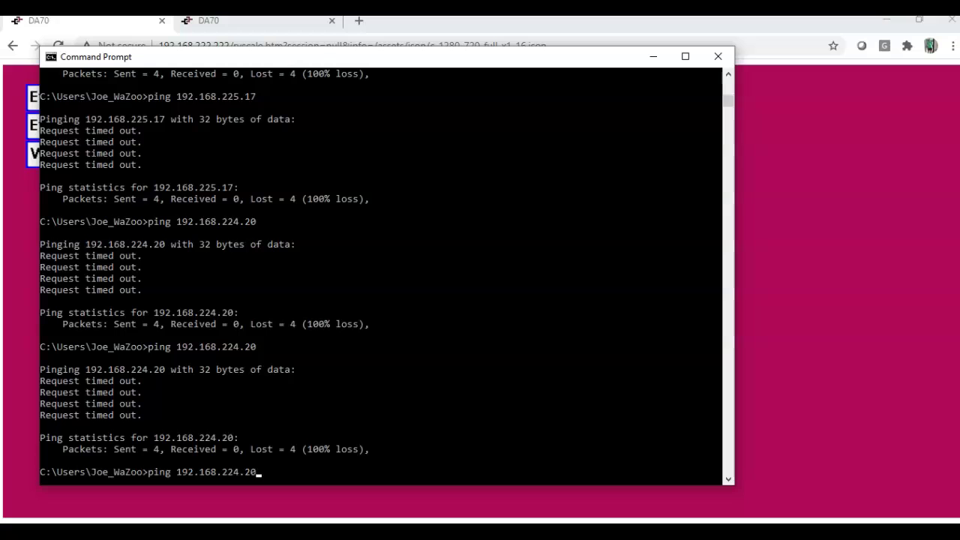
key(Up)
key(Up)
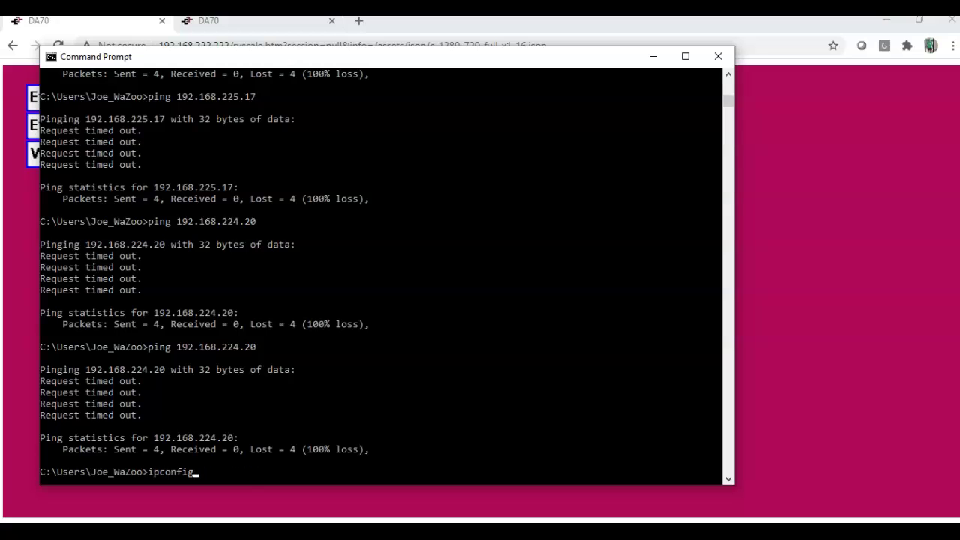
key(Return)
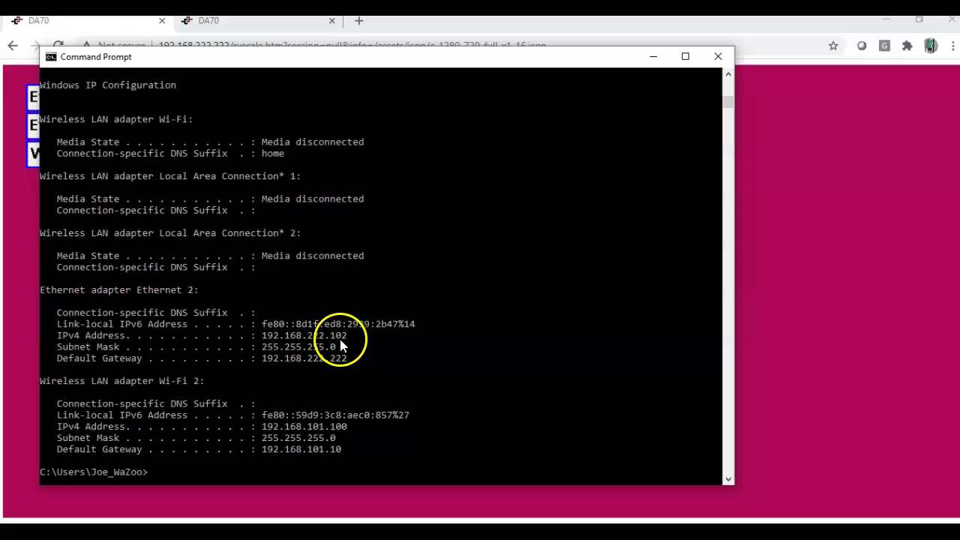
drag(349, 335, 288, 337)
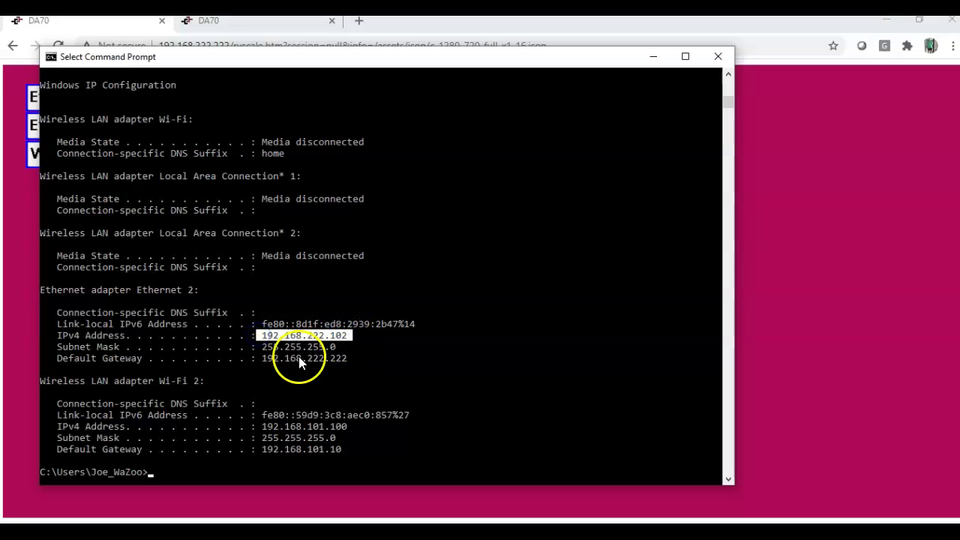
- Load Remote View via 192.168.101.10 in a new tab and compare it with the Eth1 and Eth2 tabs
click(806, 344)
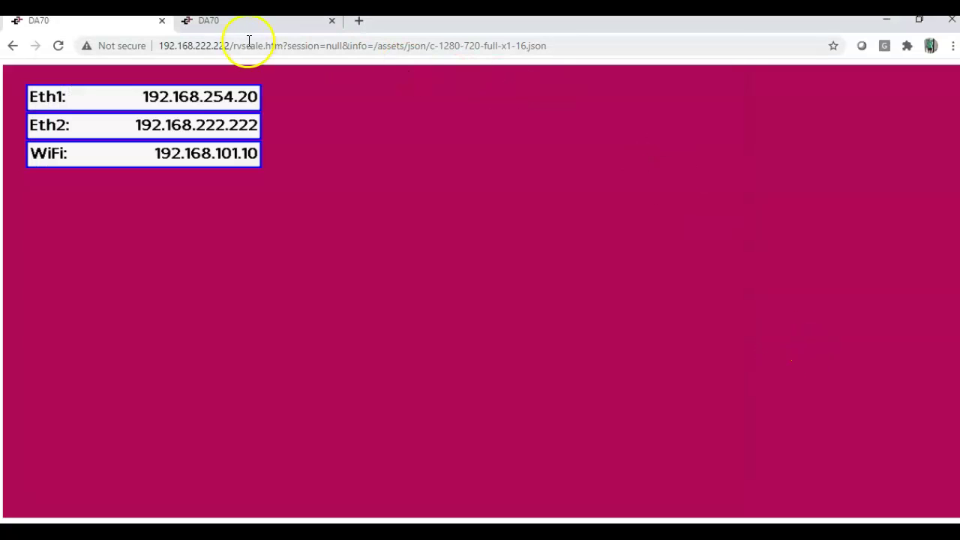
click(216, 24)
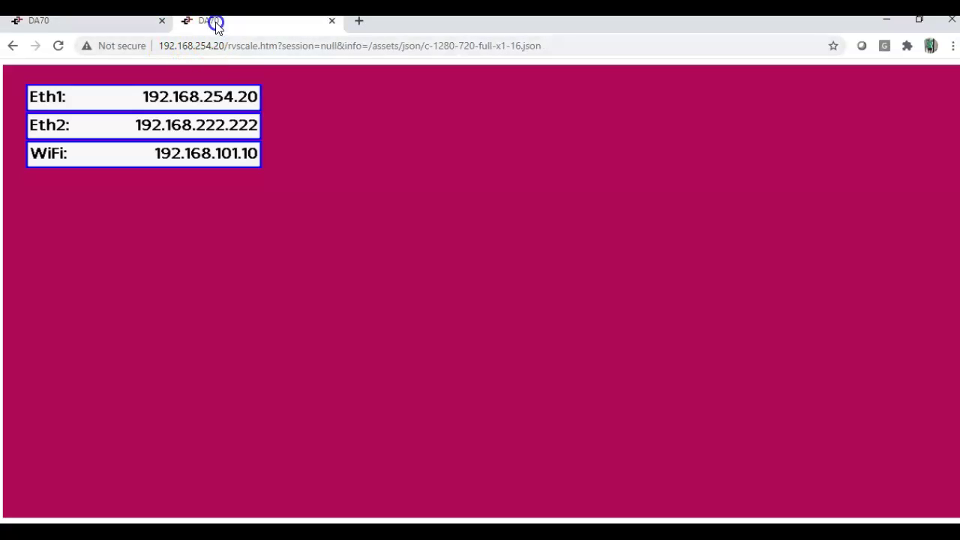
click(360, 24)
text(192)
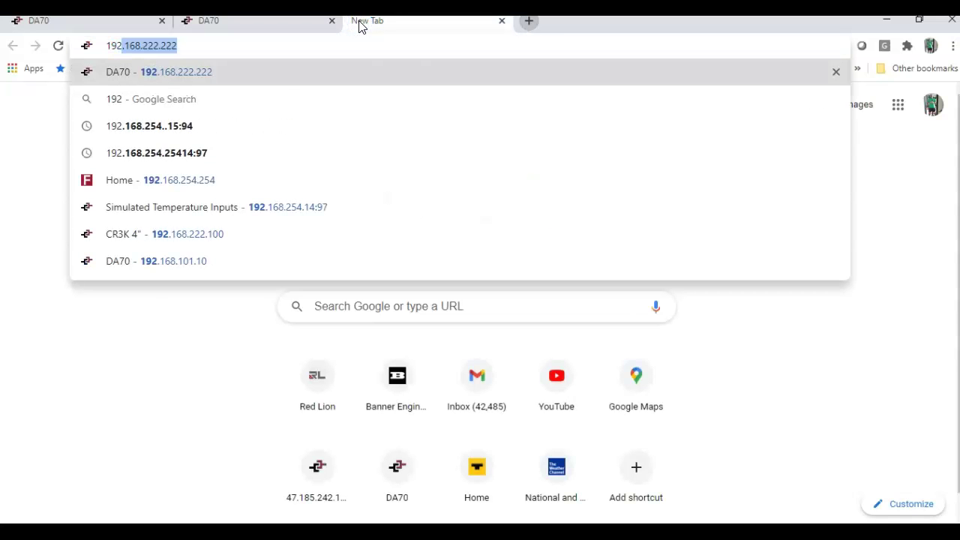
text(.168.1)
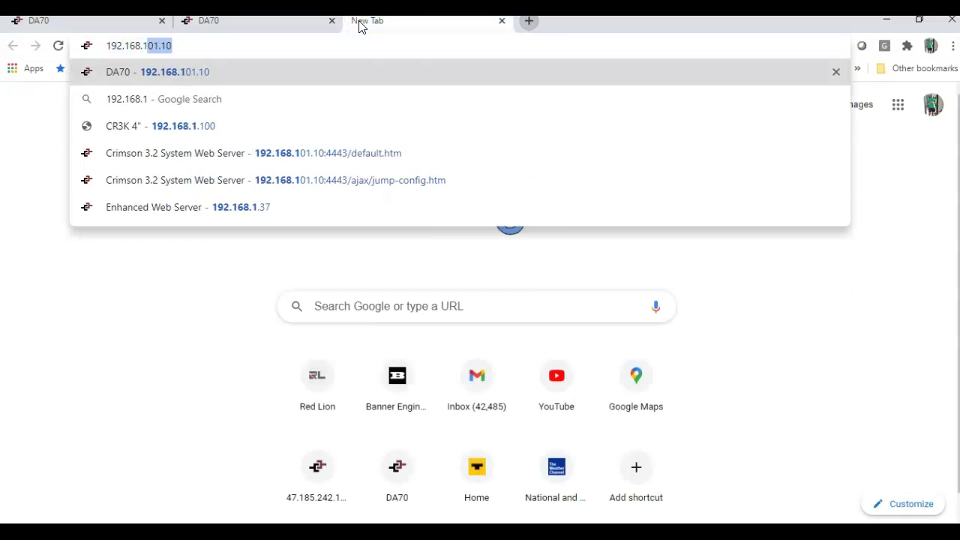
text(01)
key(Return)
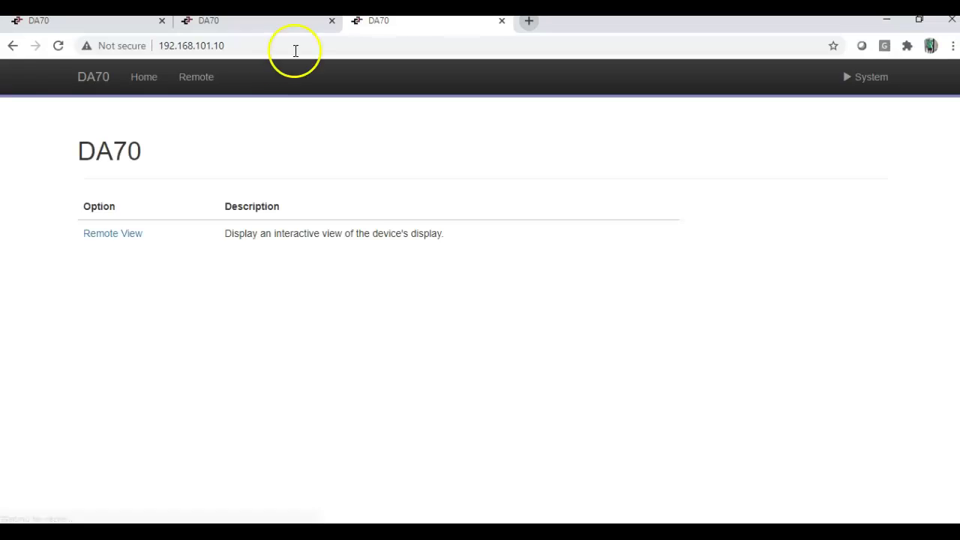
click(112, 236)
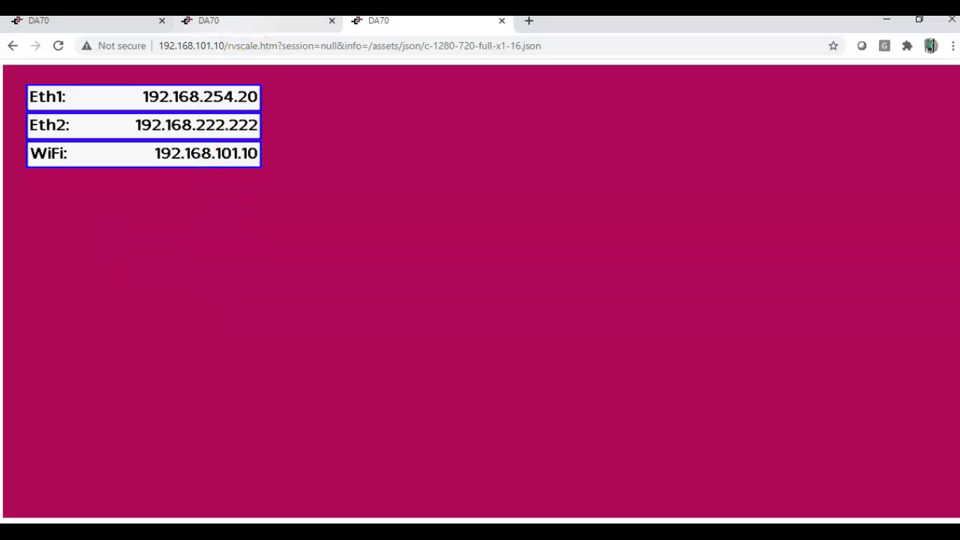
click(234, 25)
click(129, 31)
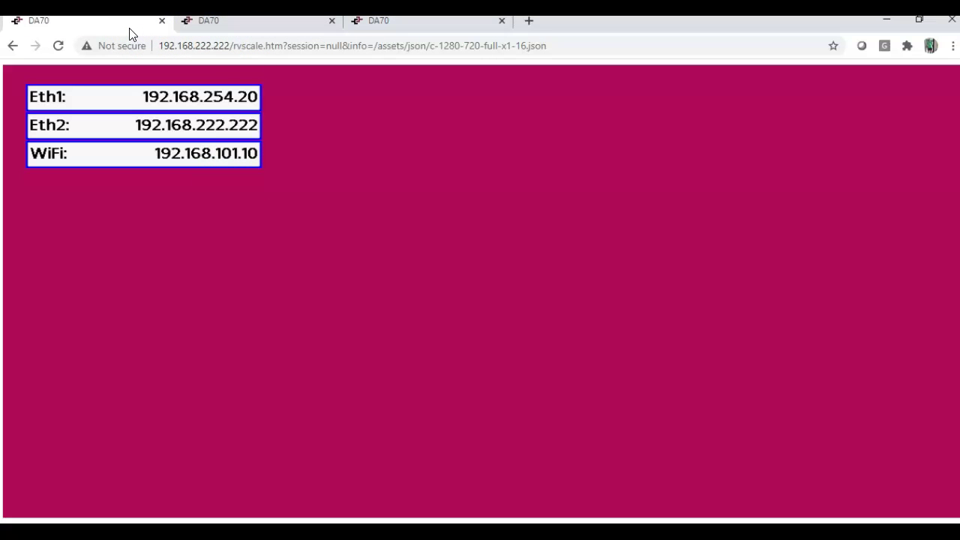
click(600, 422)
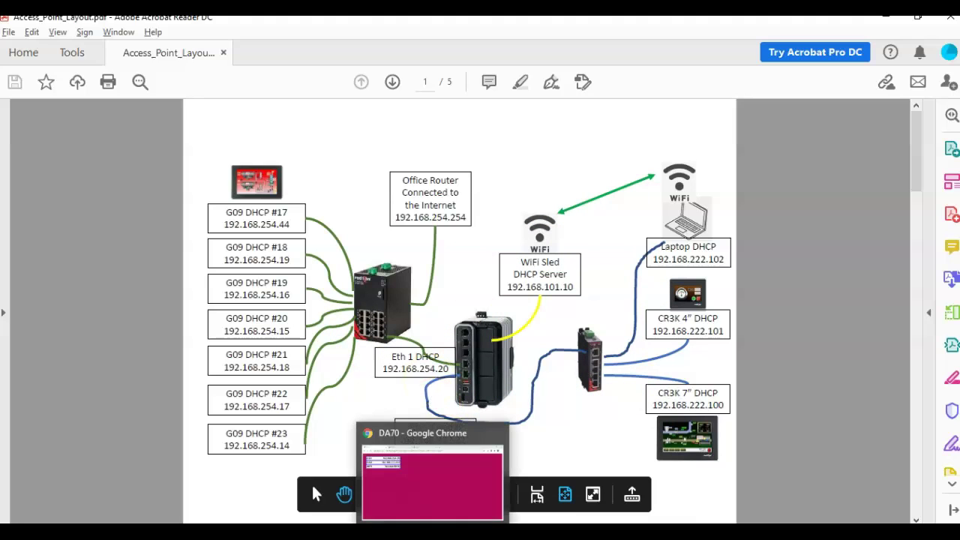
click(429, 469)
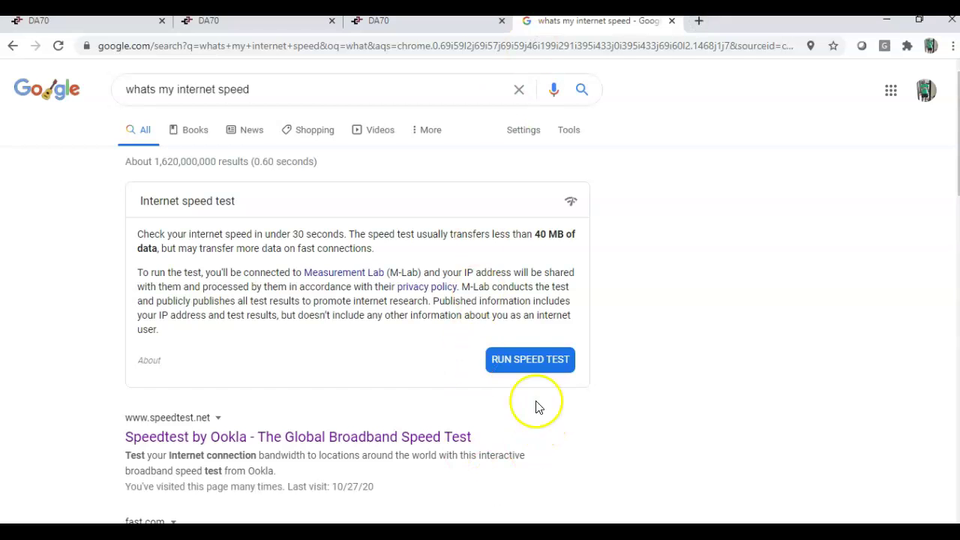
- Run Google's speed test, measuring 30.6 Mbps download and 45.1 Mbps upload
click(532, 360)
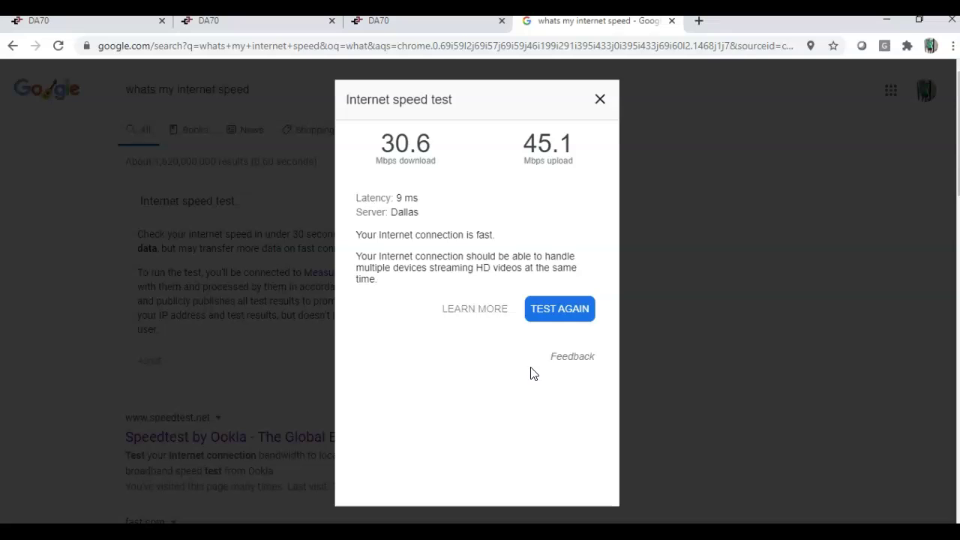
- Rerun ipconfig, showing Ethernet 2 disconnected and Wi-Fi 2 at 192.168.101.100
key(alt+Tab)
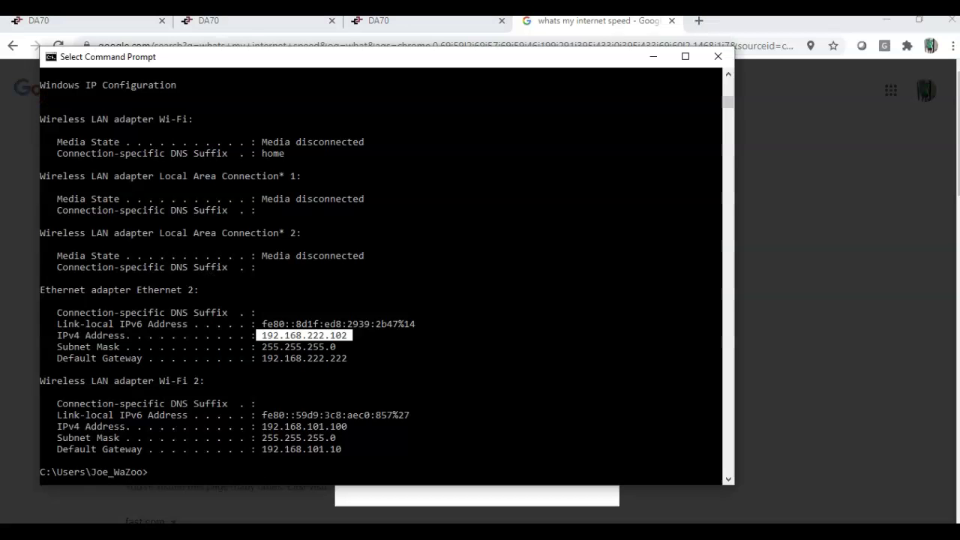
text(ipconfig)
key(Return)
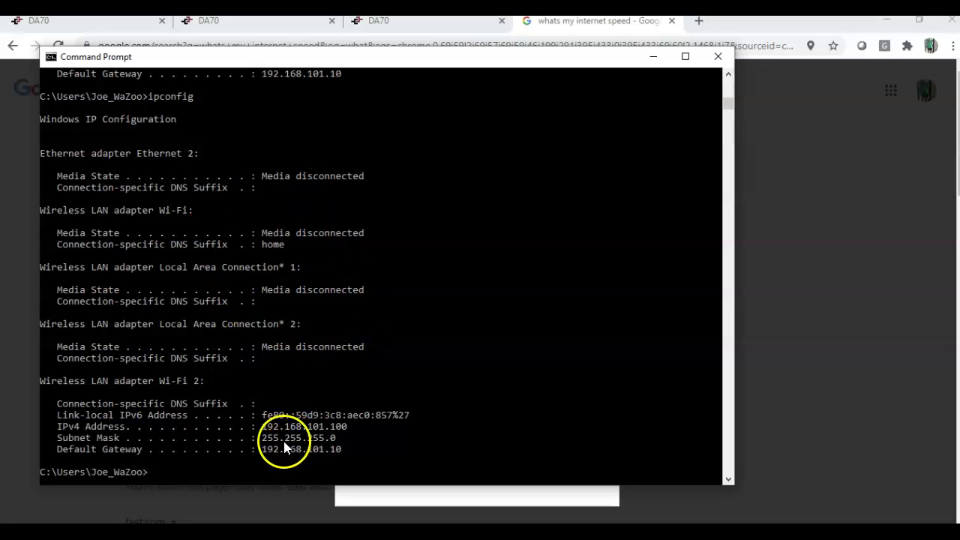
- Retest speed over Wi-Fi (24.1 Mbps down, 15.8 up), then return to the access-point layout PDF
click(600, 497)
click(562, 307)
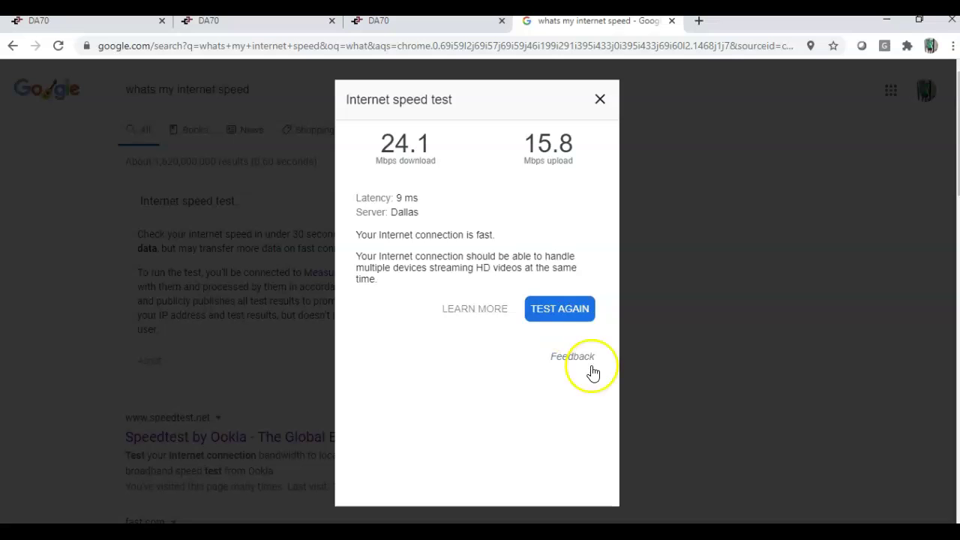
click(664, 473)
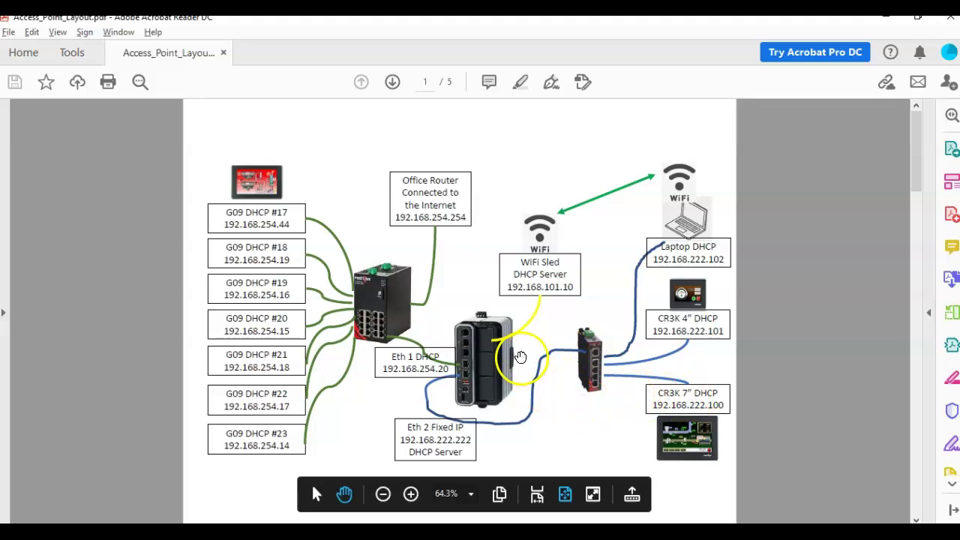
scroll(530, 360, down, 2)
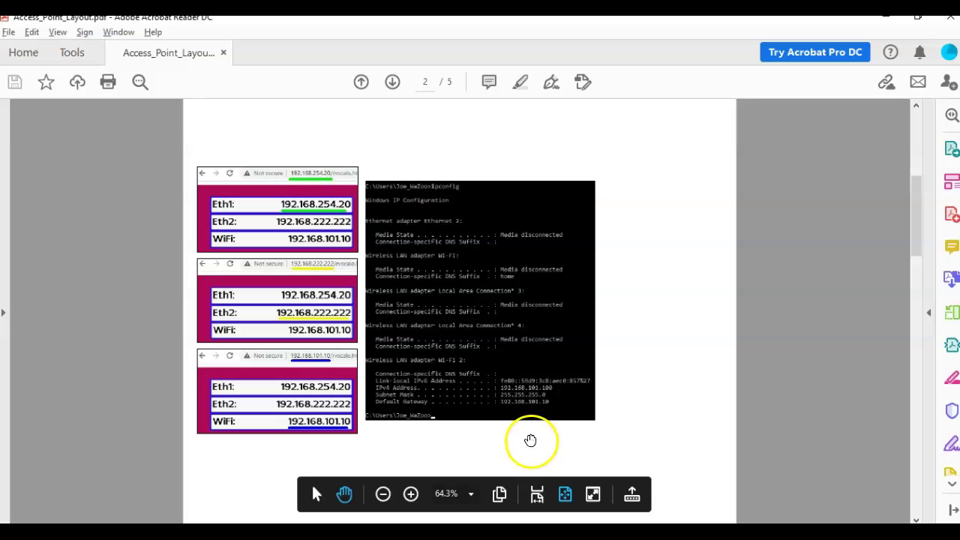
scroll(534, 438, down, 2)
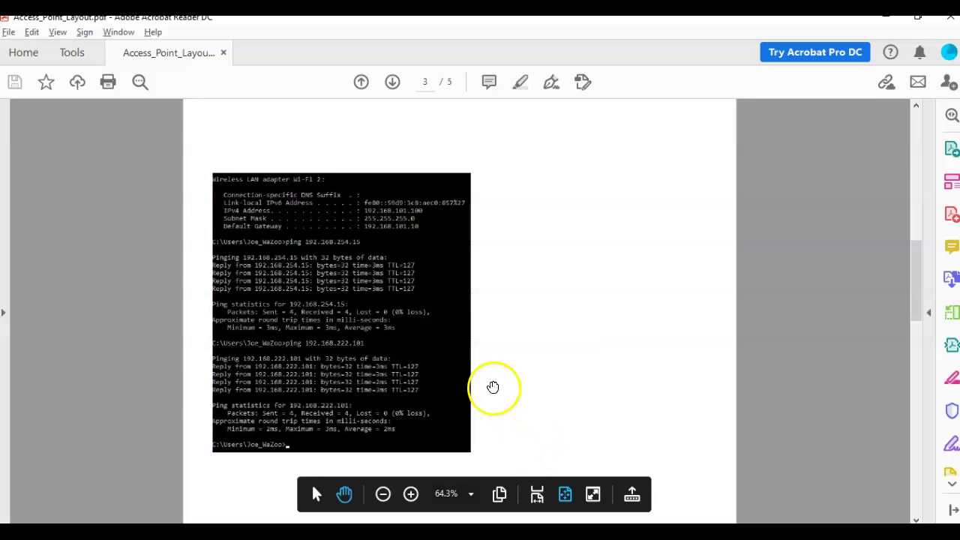
scroll(491, 388, down, 2)
scroll(488, 391, up, 2)
scroll(490, 396, down, 2)
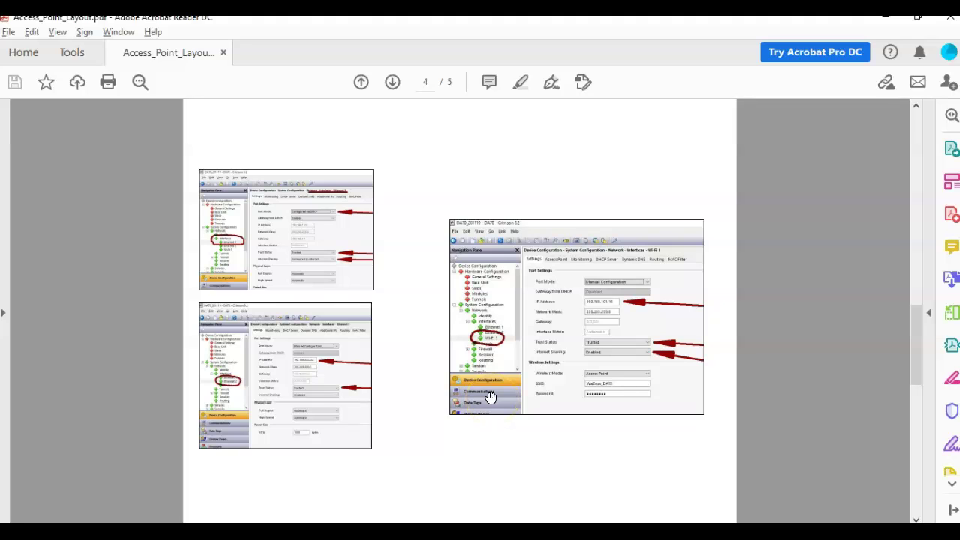
scroll(490, 397, down, 2)
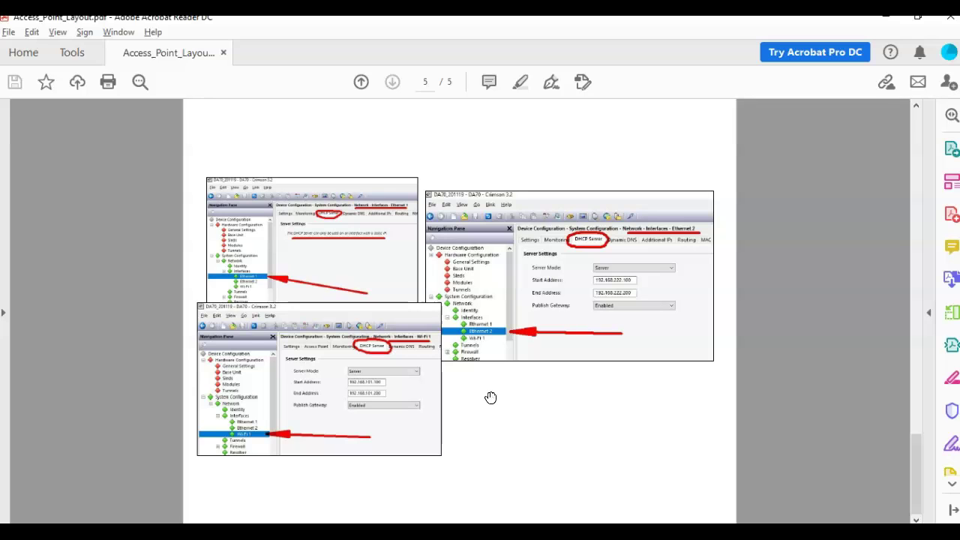
scroll(490, 397, up, 8)
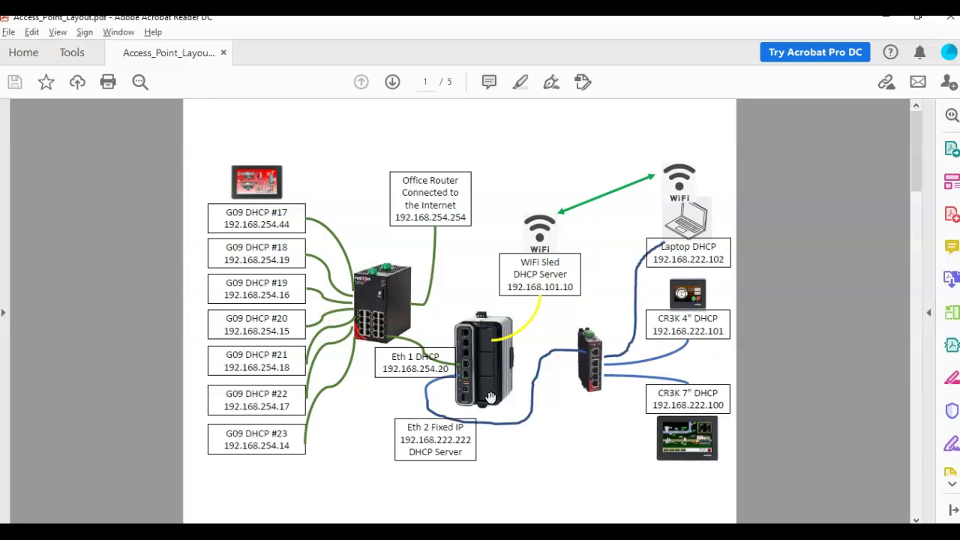